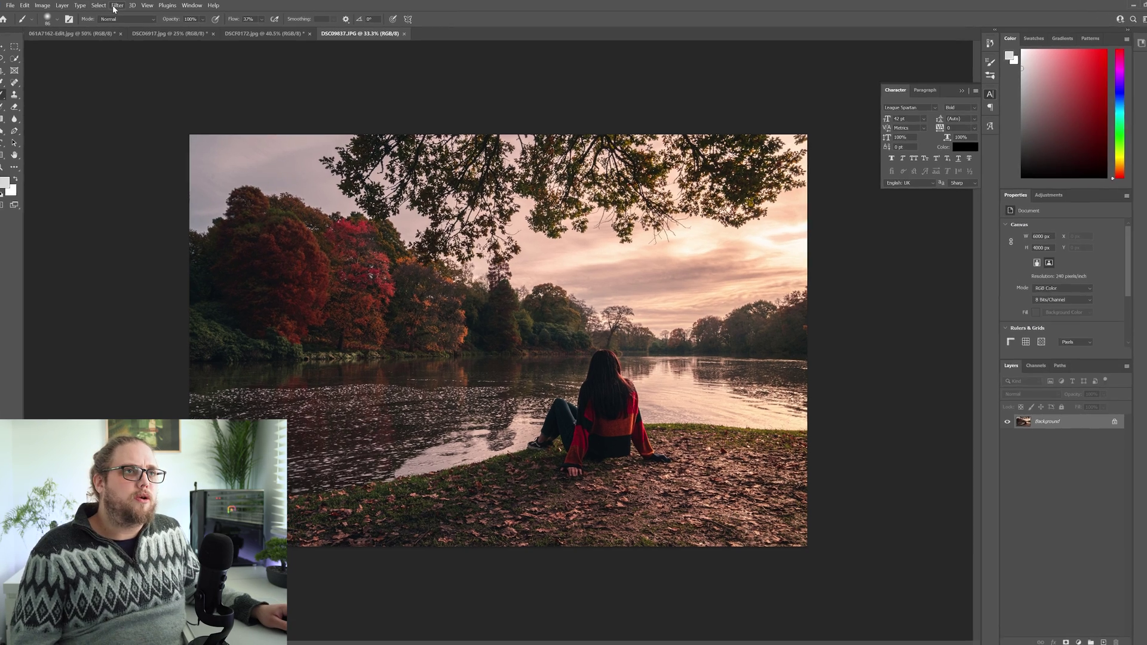
- Open Neural Filters for the lake photo and enable the Depth Blur filter
left_click(121, 6)
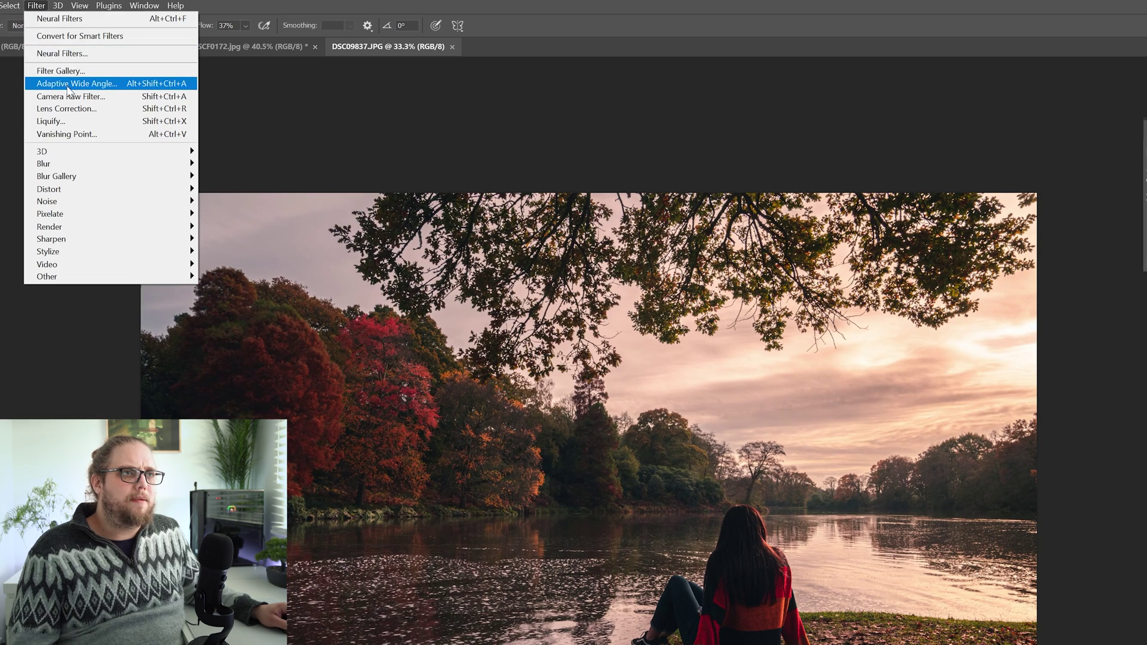
left_click(62, 53)
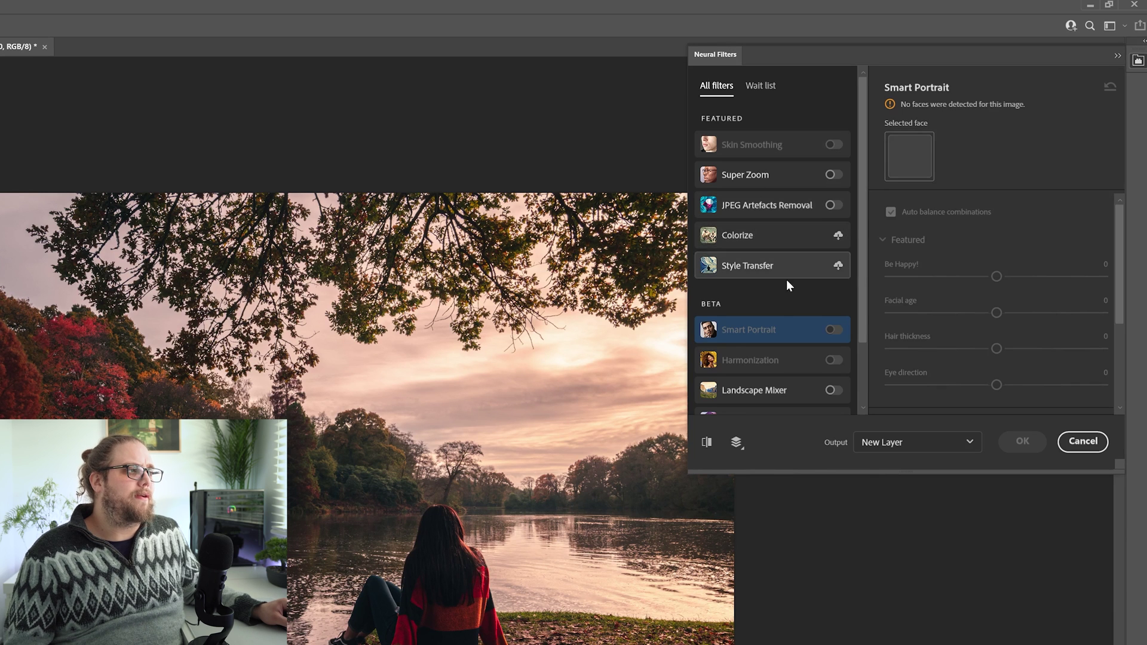
scroll(781, 345, "down", 2)
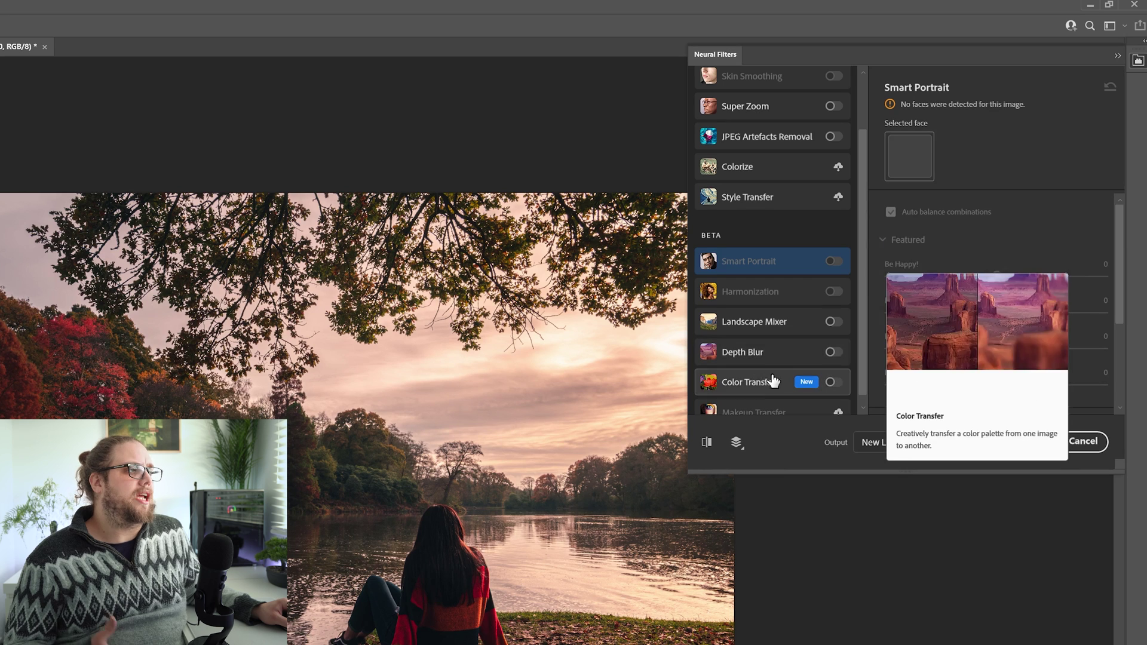
mouse_move(814, 287)
mouse_move(789, 353)
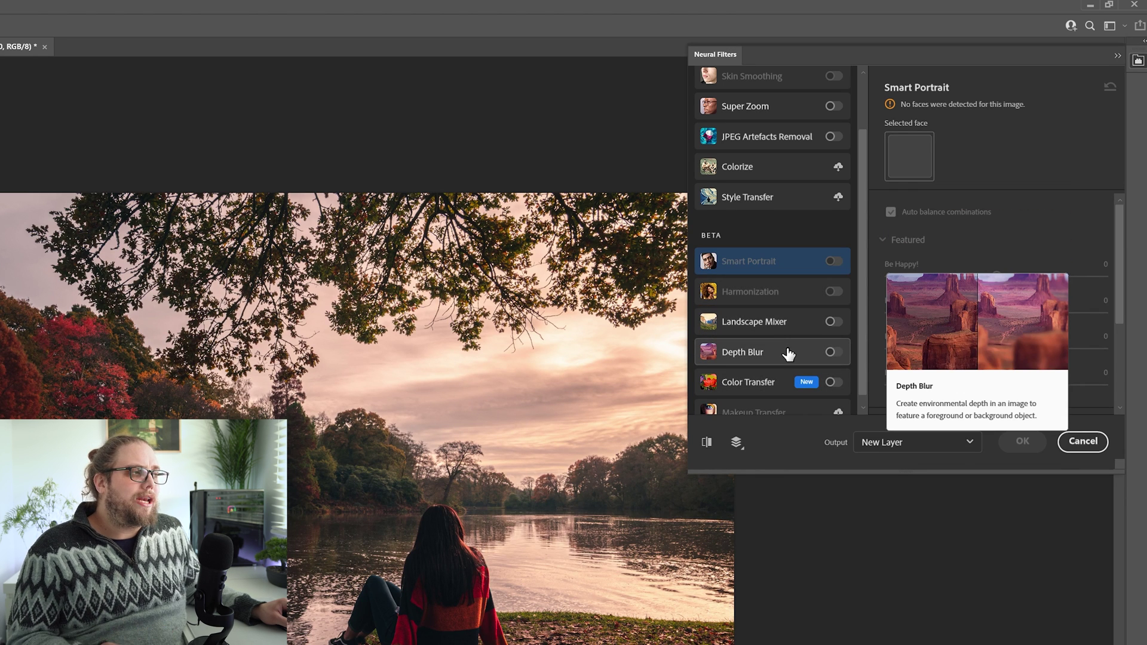
left_click(831, 354)
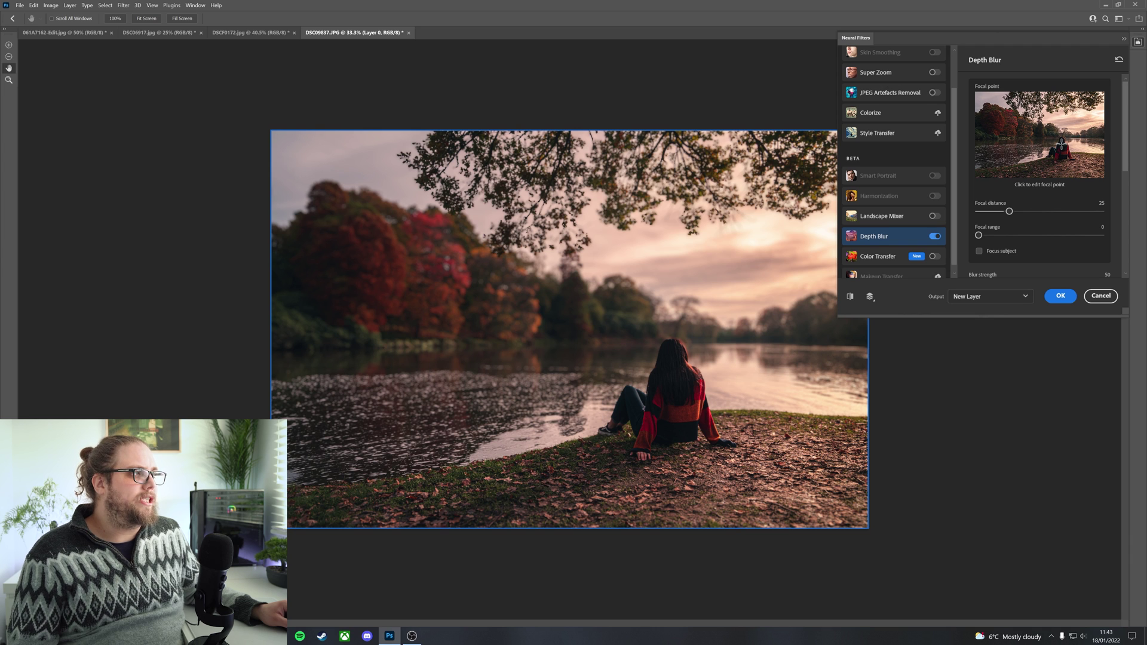
- Place the Depth Blur focal point on the seated woman and turn on Focus subject
left_click(1063, 144)
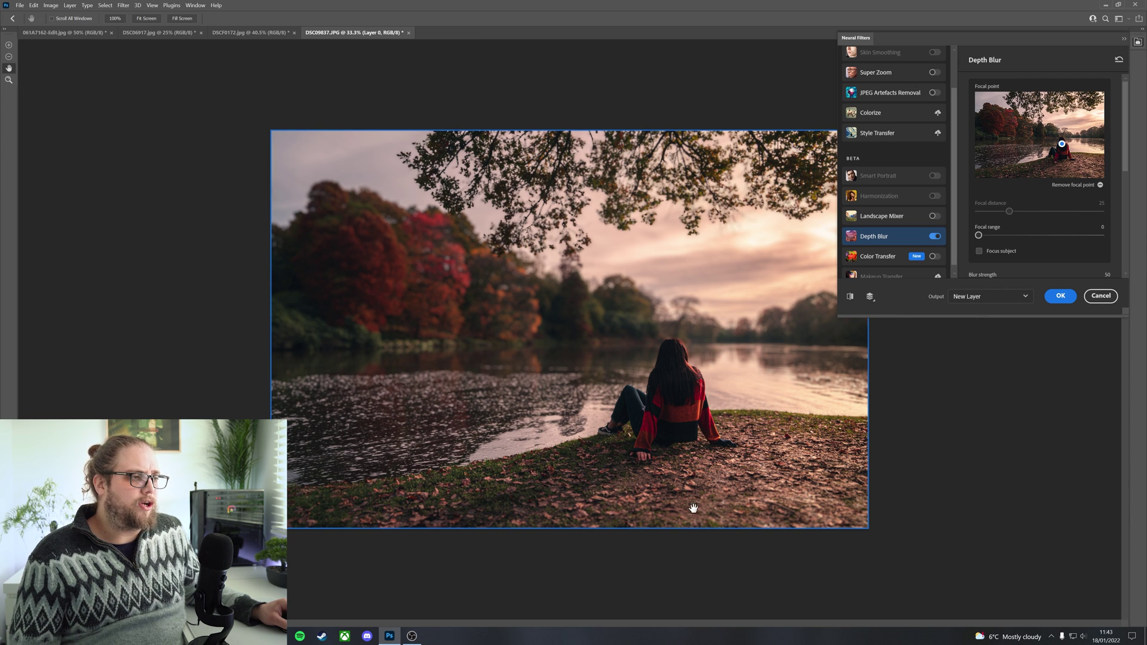
left_click(981, 251)
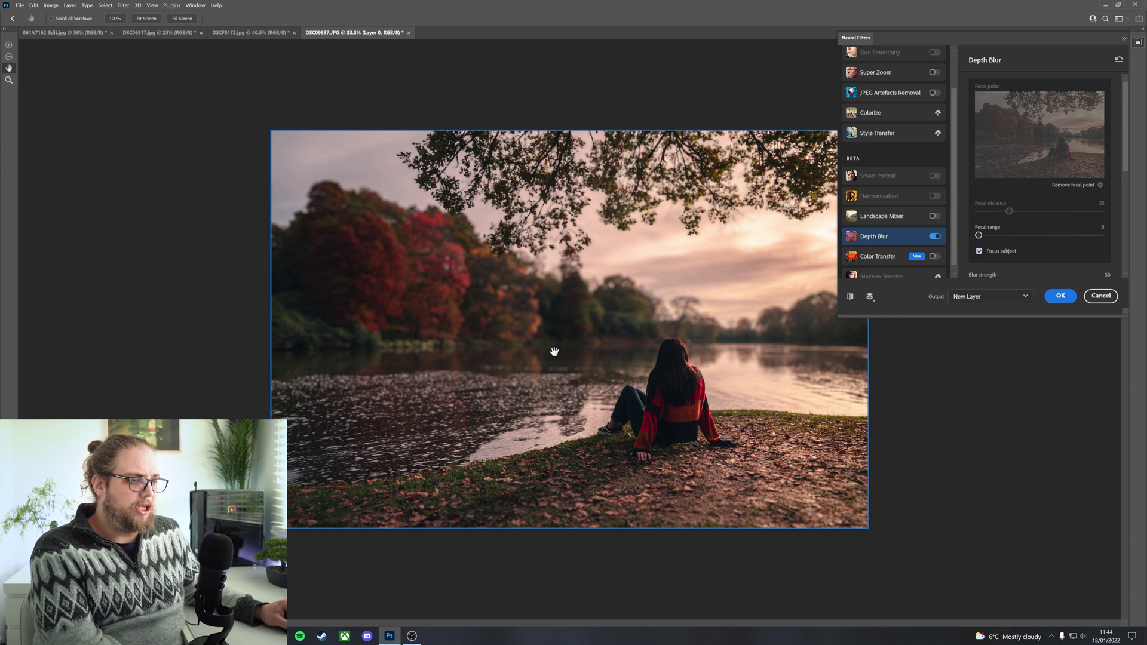
- Examine at close range how the blur falls on the background trees, water, foreground leaves and the area around the seated woman
scroll(552, 350, "up", 3)
scroll(556, 352, "up", 3)
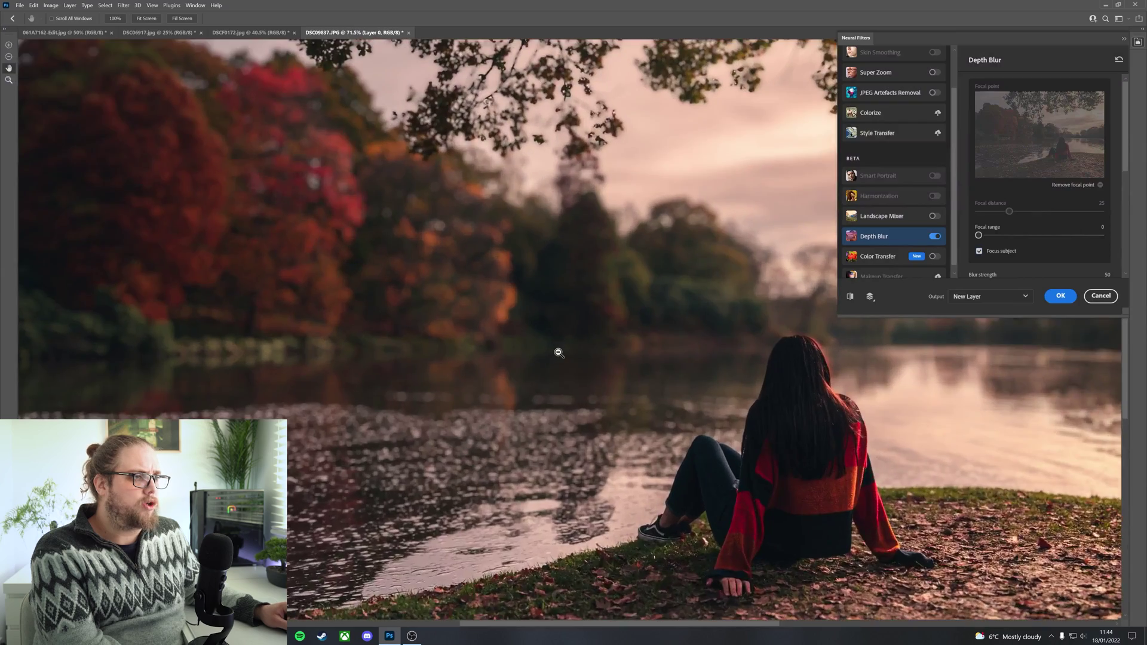
scroll(777, 476, "up", 2)
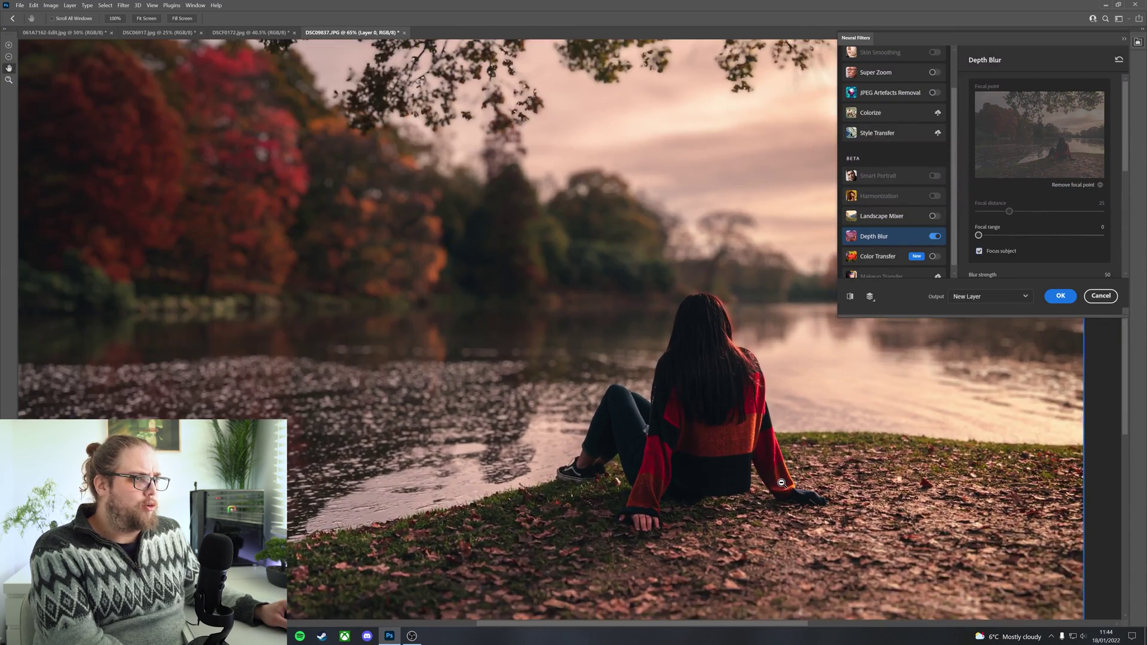
scroll(782, 483, "up", 2)
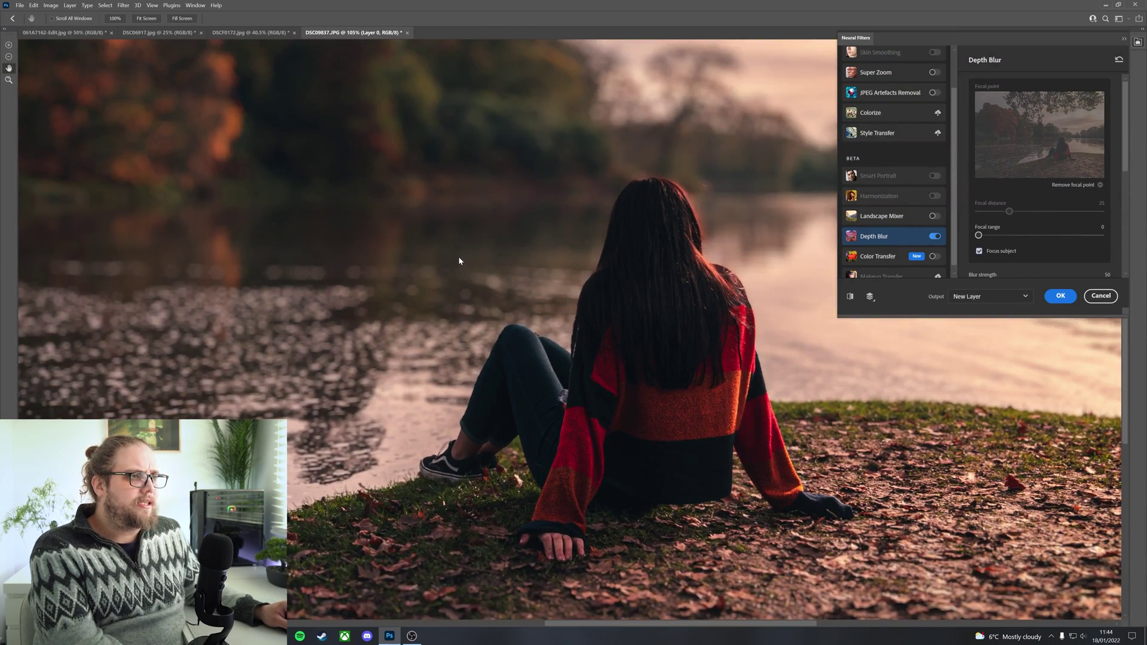
left_click_drag(490, 290, 436, 377)
left_click_drag(546, 349, 604, 187)
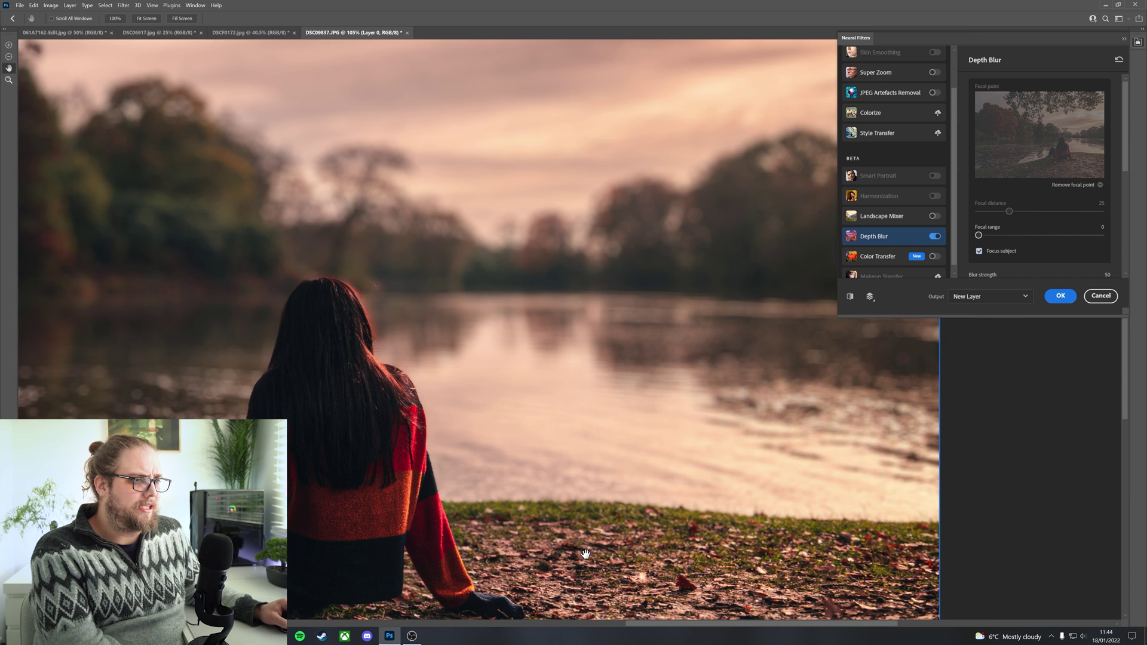
left_click_drag(585, 558, 673, 432)
left_click_drag(673, 387, 621, 444)
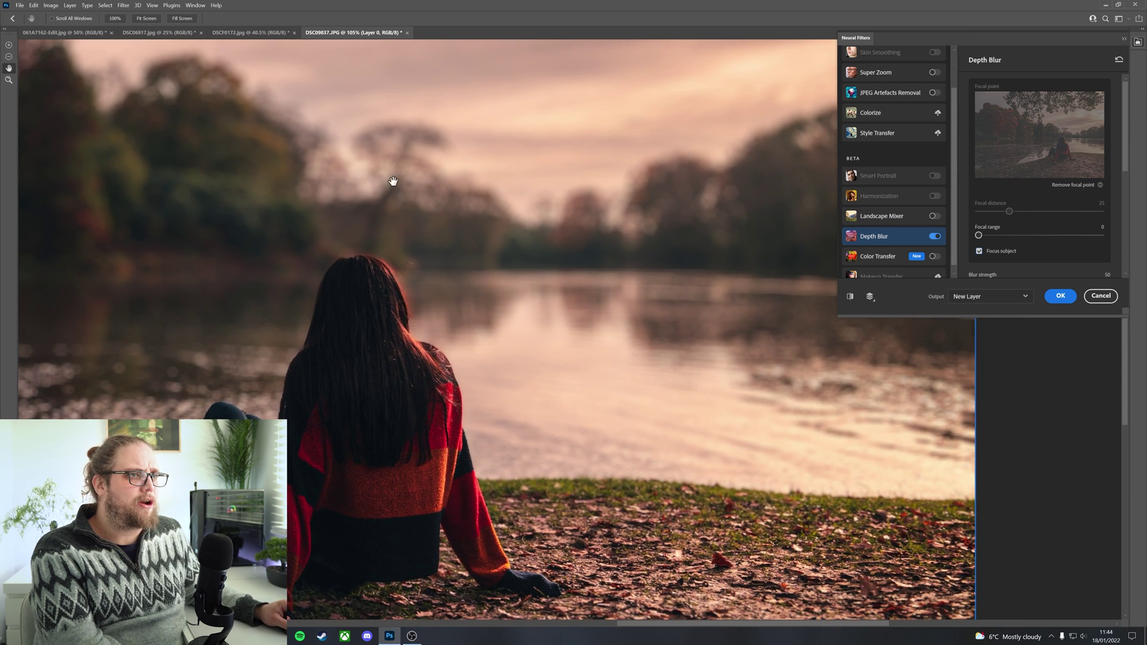
left_click_drag(326, 178, 568, 263)
left_click_drag(479, 294, 610, 146)
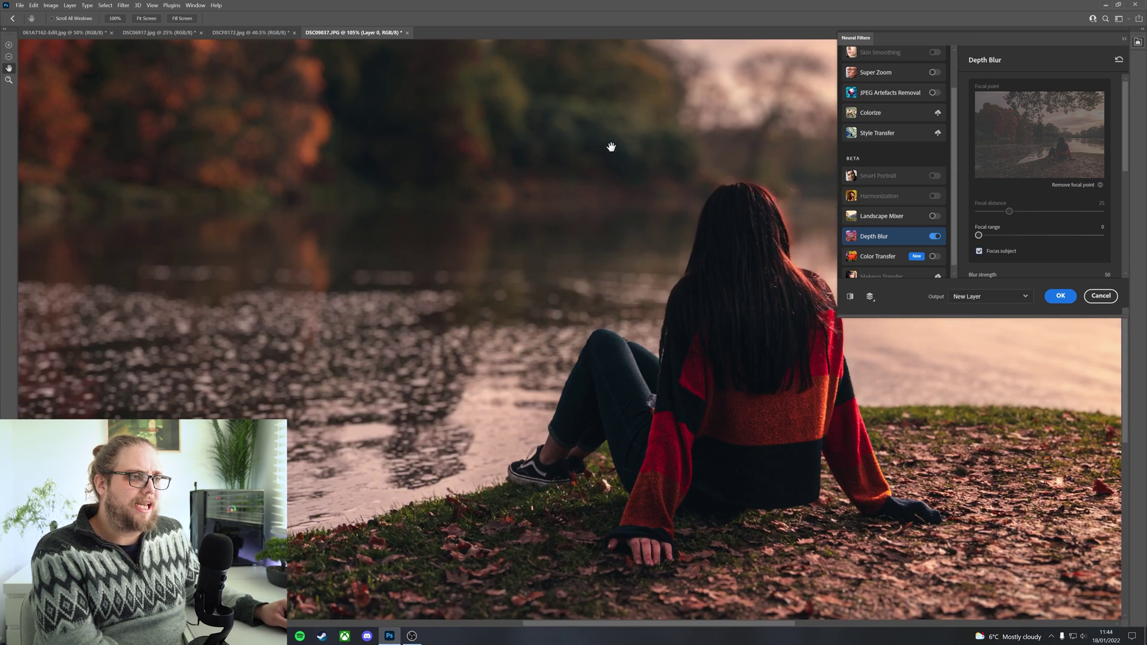
left_click_drag(678, 253, 538, 290)
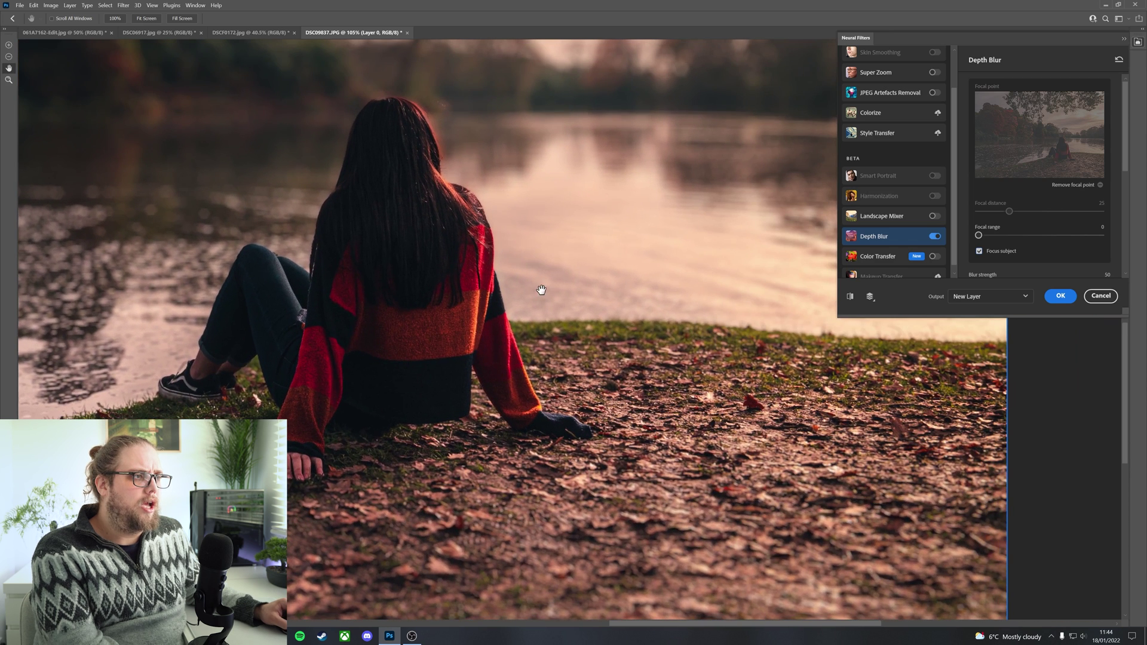
left_click_drag(635, 328, 581, 381)
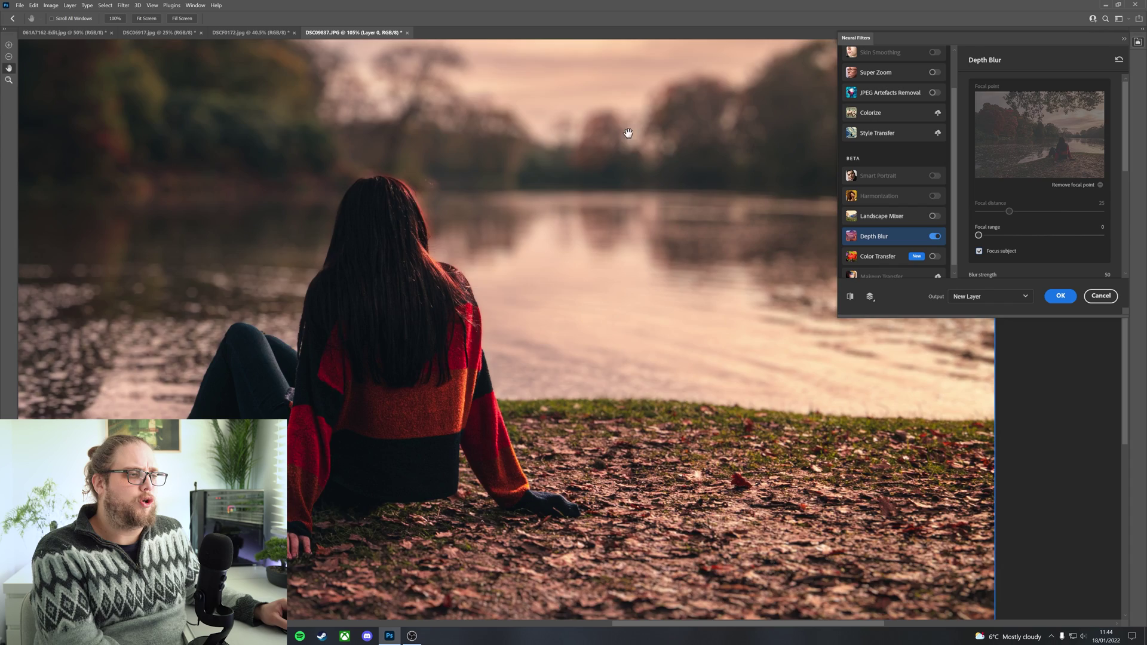
scroll(629, 120, "down", 6)
left_click_drag(512, 217, 614, 304)
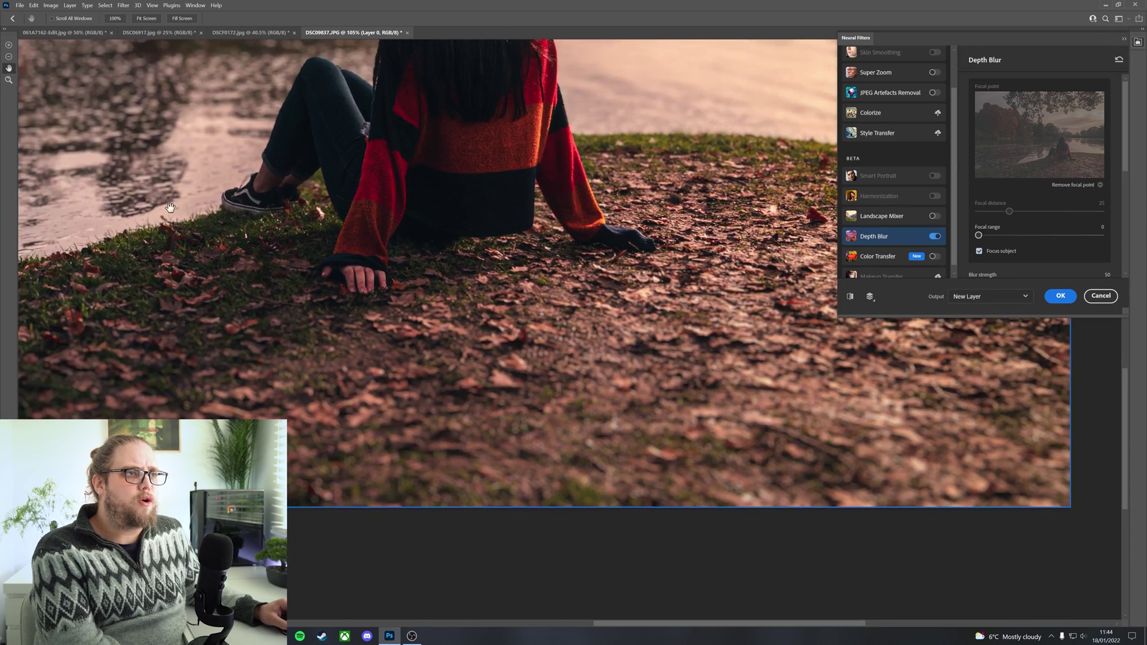
scroll(538, 225, "up", 3)
scroll(538, 225, "left", 3)
left_click_drag(526, 388, 489, 253)
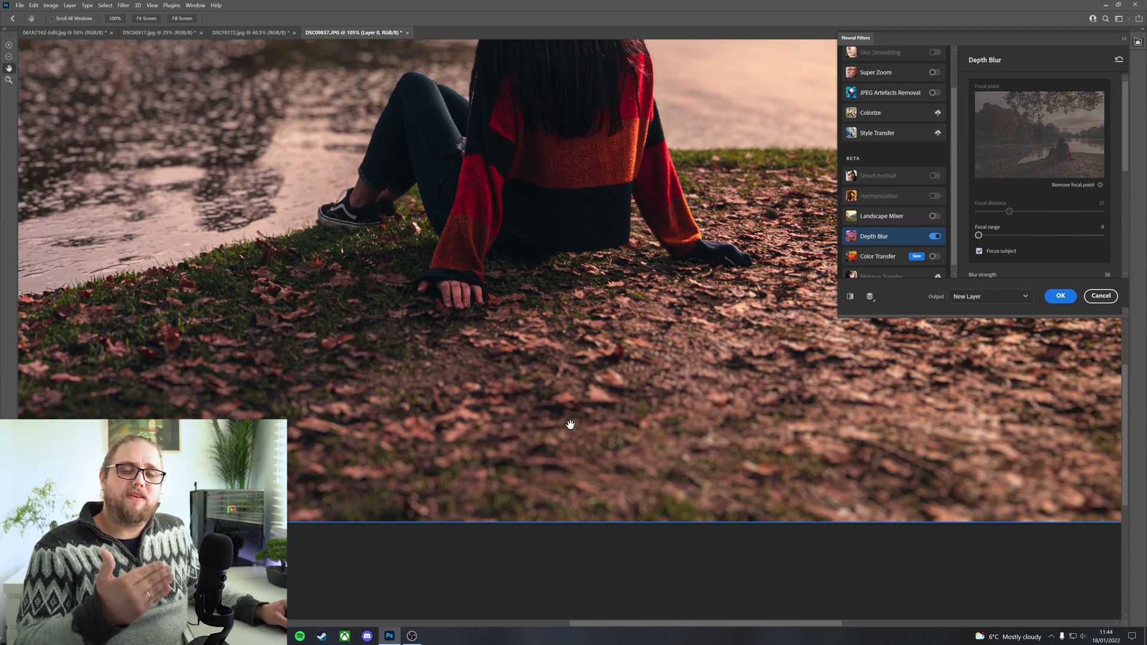
scroll(570, 422, "up", 4)
scroll(570, 423, "left", 4)
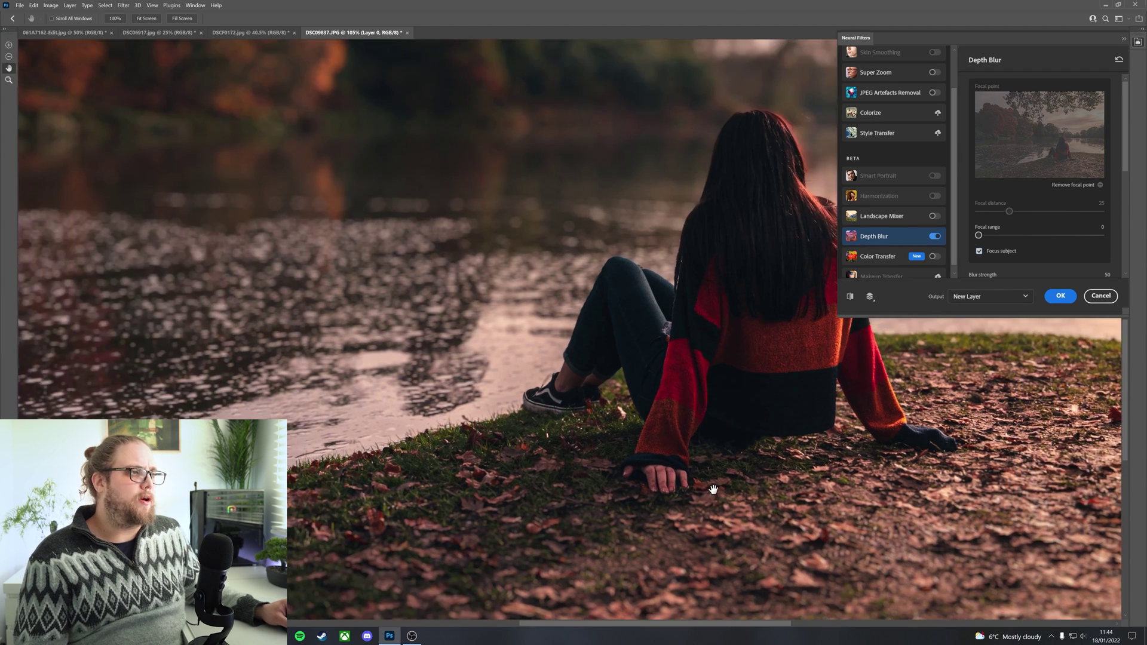
left_click_drag(681, 402, 536, 461)
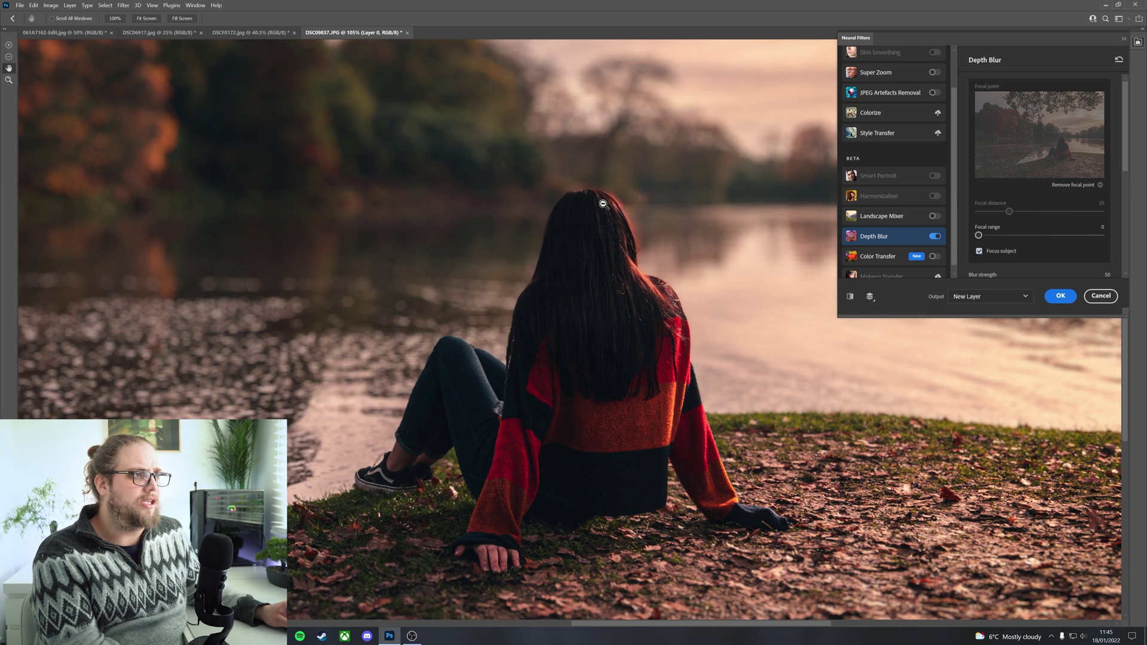
- Inspect the edges of the woman's hair, sweater and legs up close, and review the whole photo
scroll(600, 200, "up", 3)
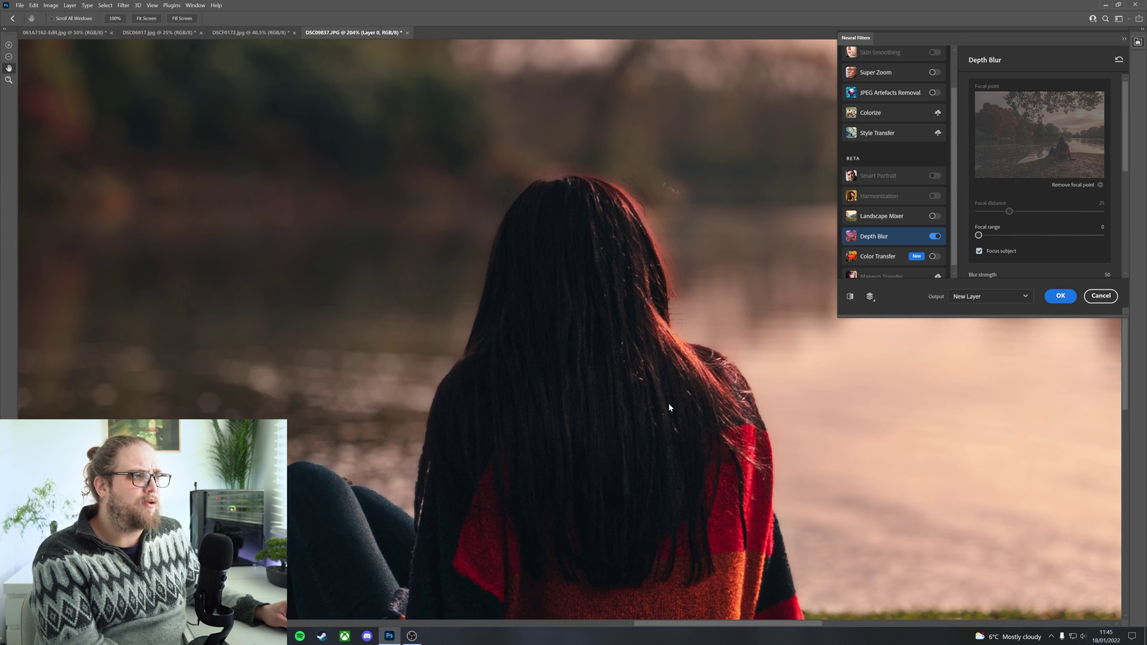
left_click_drag(358, 541, 561, 390)
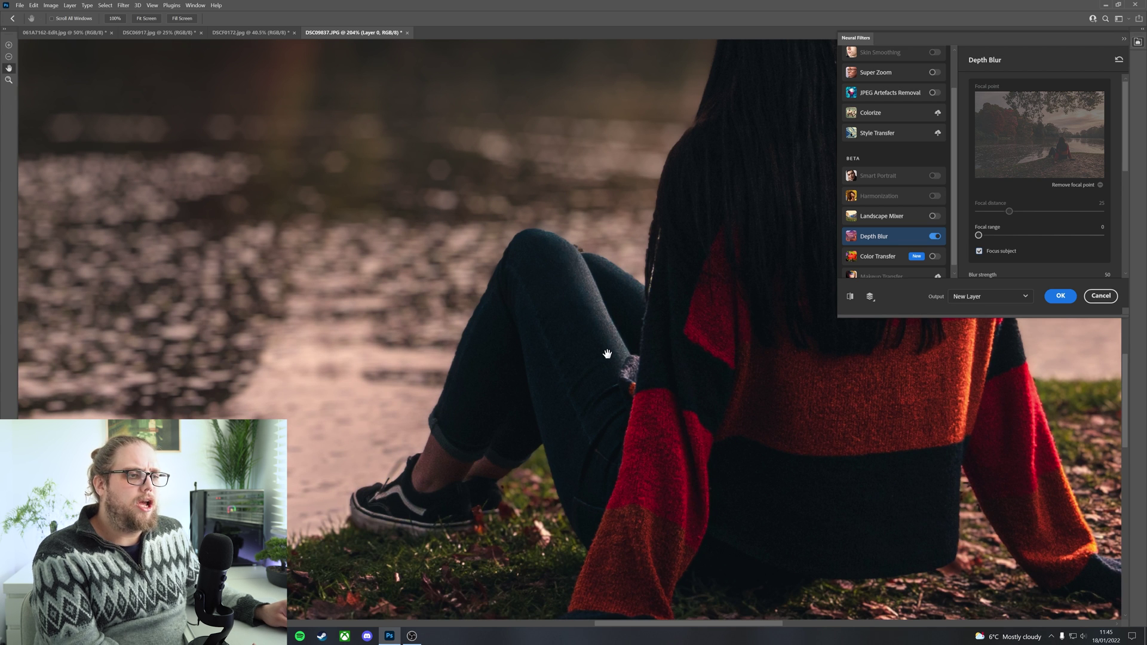
scroll(424, 302, "down", 2)
scroll(643, 302, "down", 4)
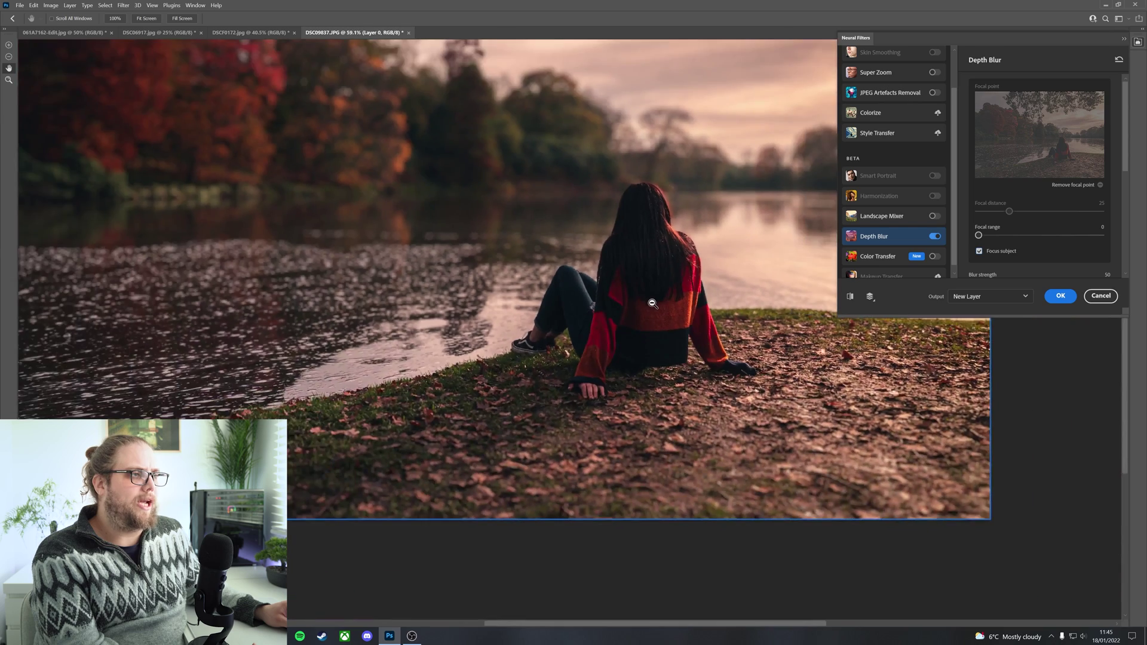
scroll(653, 304, "down", 3)
scroll(653, 305, "up", 1)
scroll(659, 308, "down", 1)
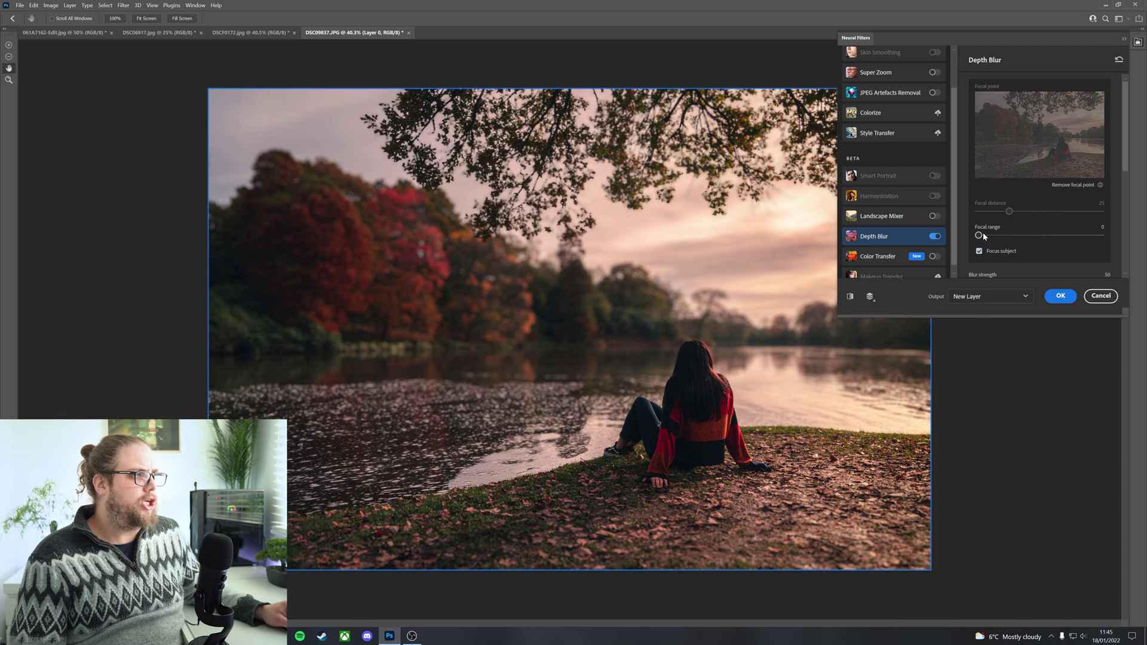
- Try wider focal ranges up to the maximum of 100 and bring the focal range back to 0
left_click_drag(980, 236, 1040, 240)
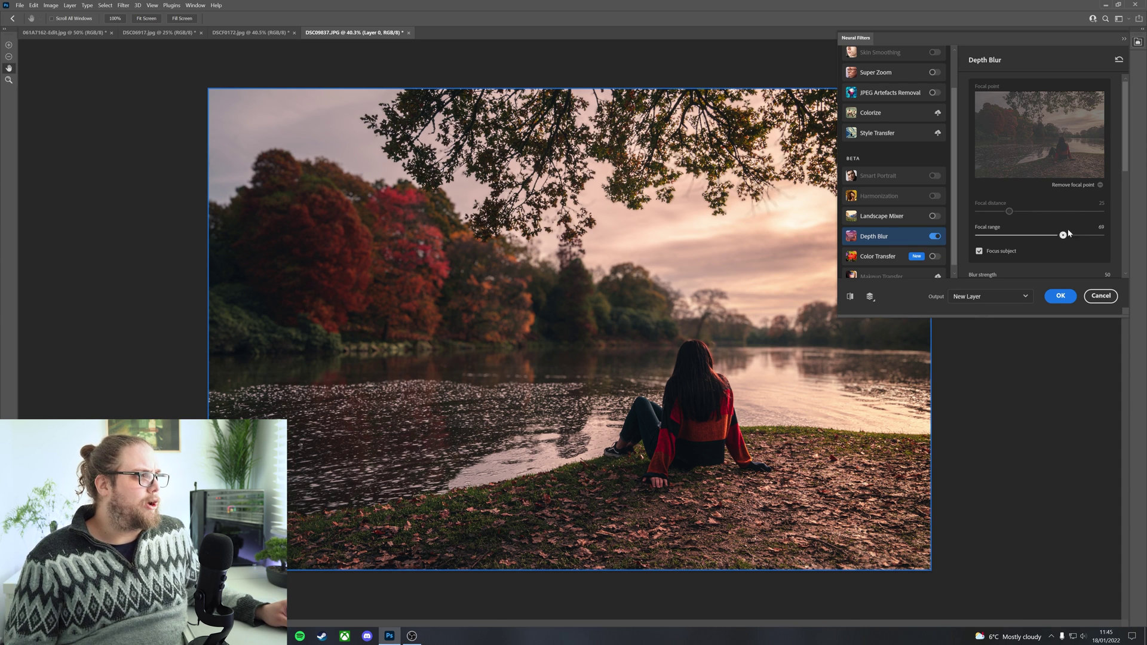
left_click_drag(1067, 228, 1110, 224)
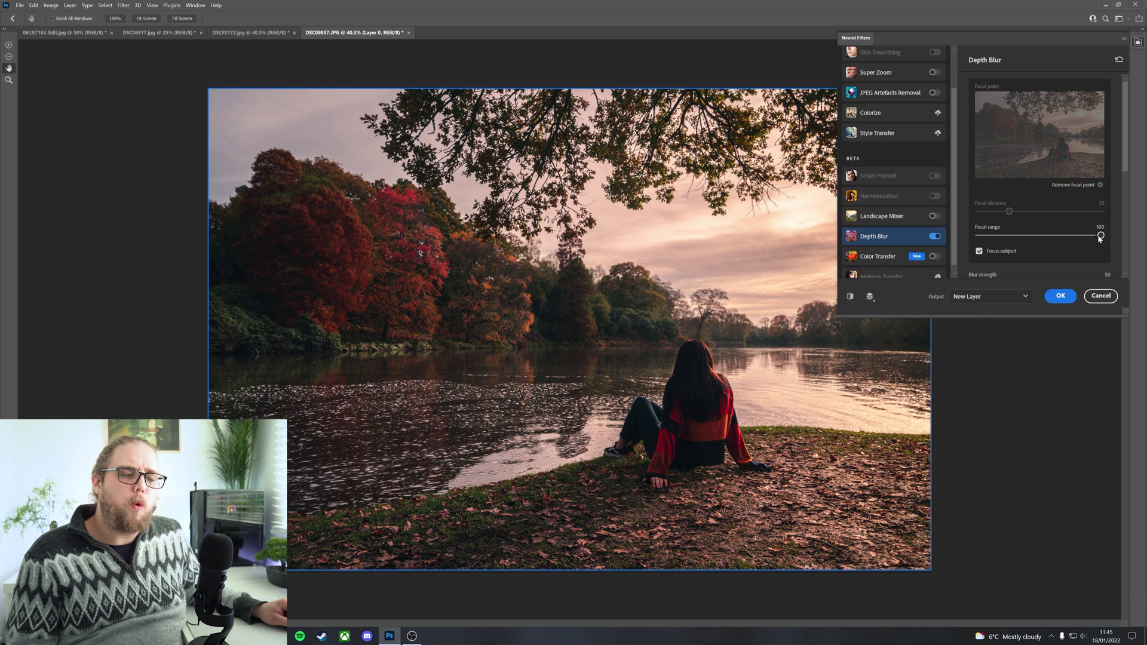
left_click_drag(1098, 237, 1009, 242)
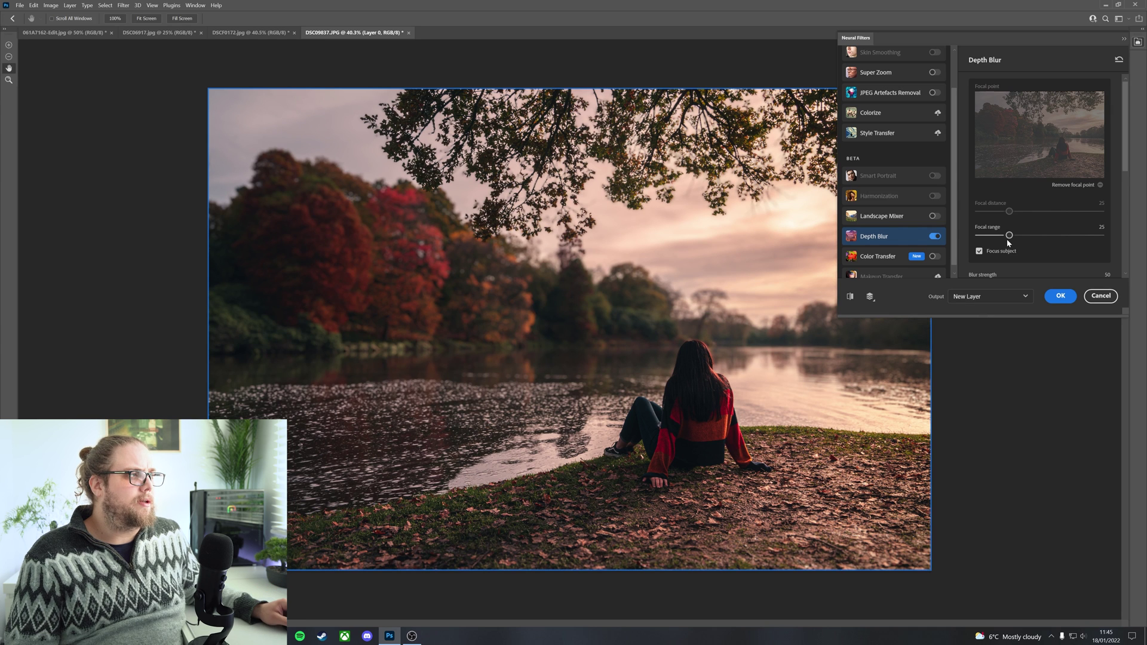
left_click_drag(966, 234, 961, 234)
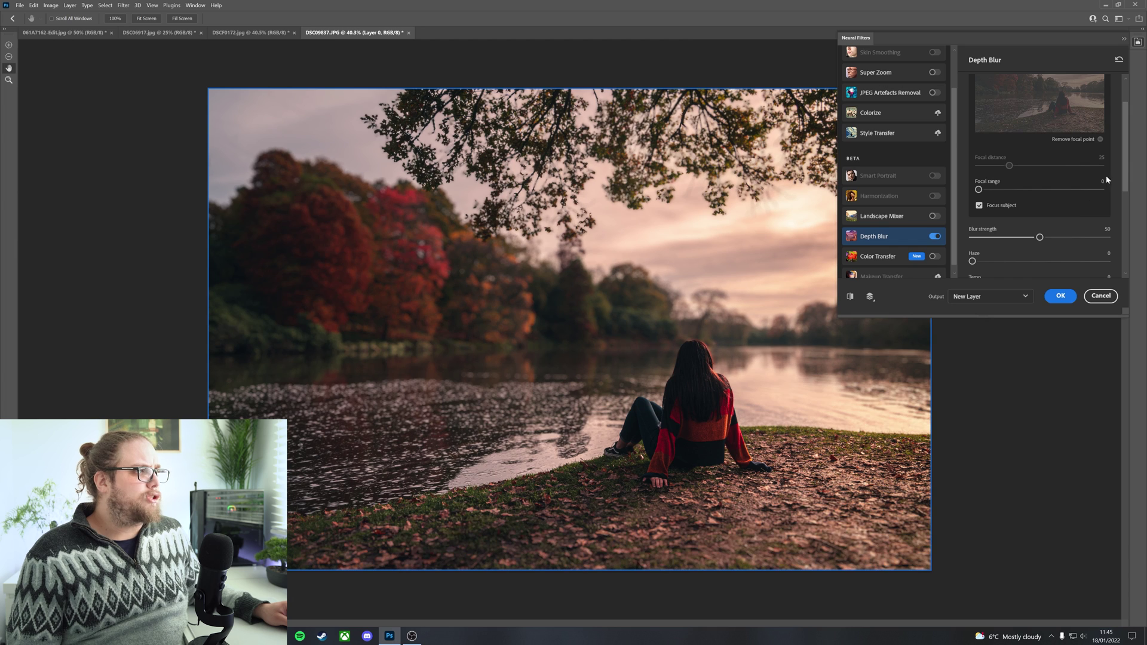
- Review the remaining Depth Blur settings and shift the tint towards green to -35
scroll(1128, 197, "down", 3)
left_click_drag(1128, 197, 1132, 245)
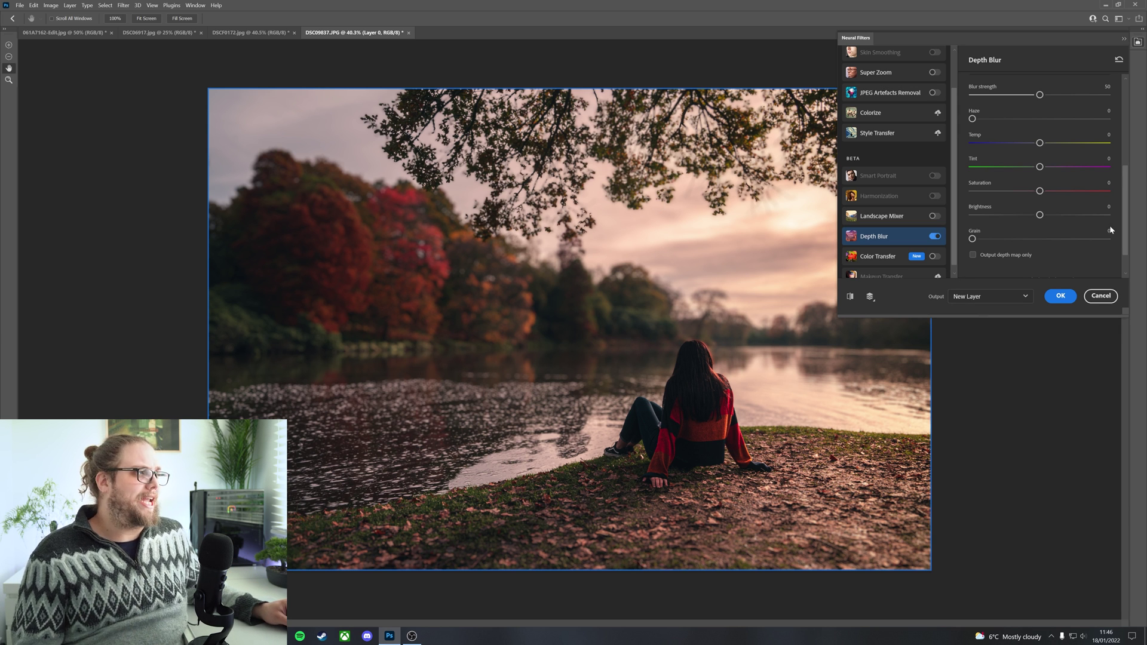
left_click_drag(1126, 227, 1122, 204)
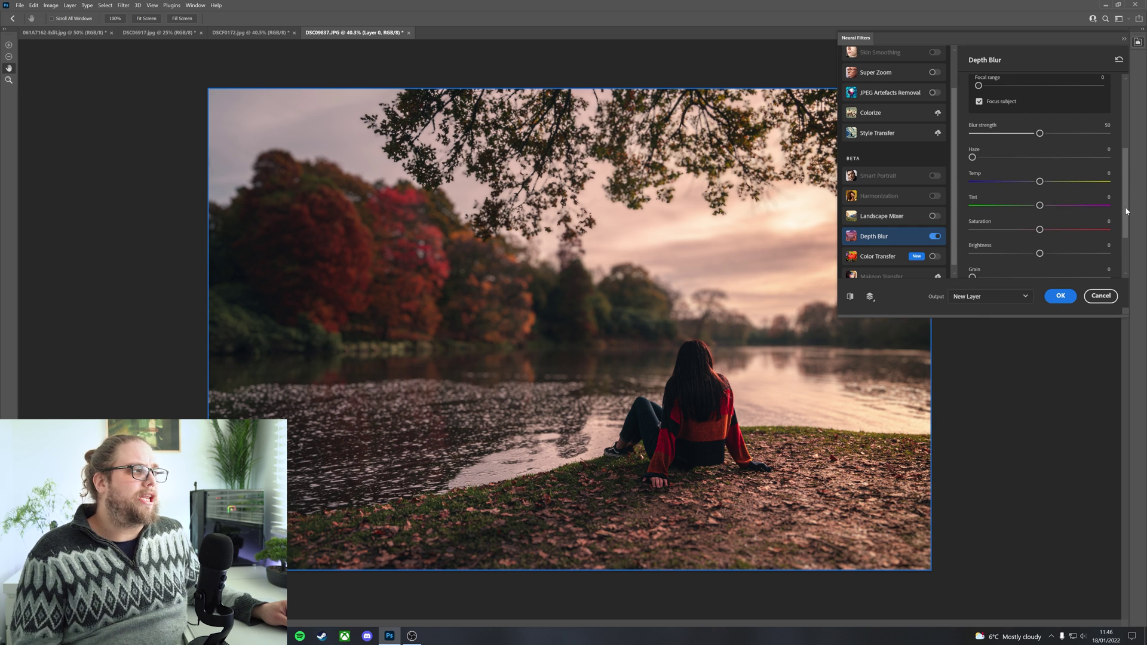
left_click_drag(1126, 211, 1127, 206)
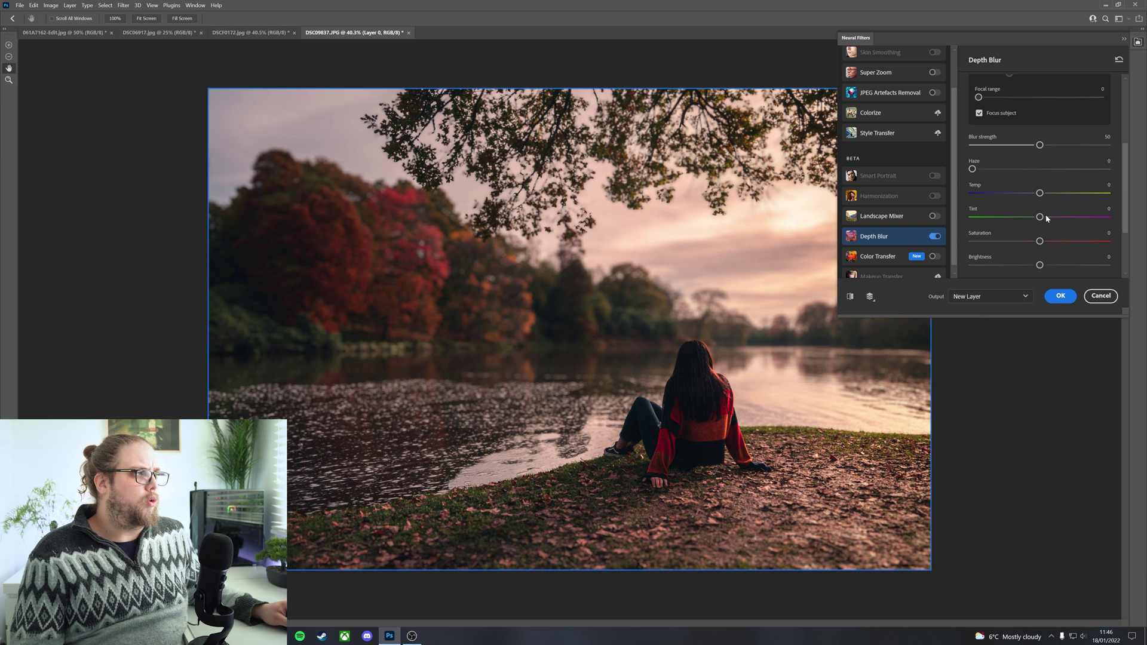
left_click_drag(1041, 219, 1027, 218)
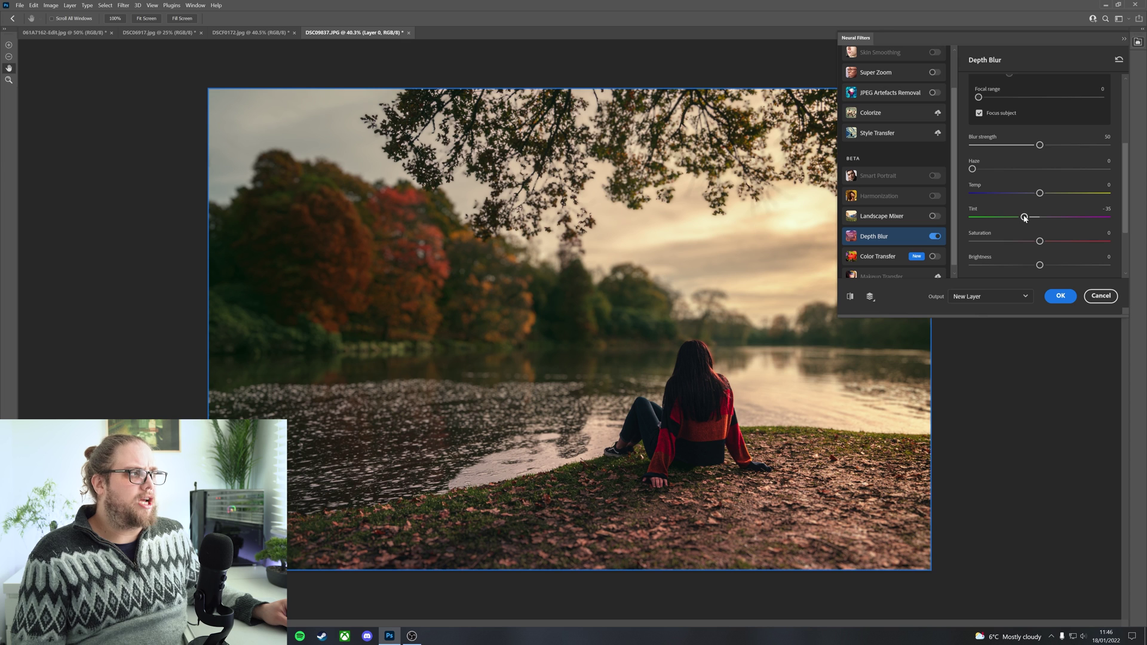
- Raise the blur strength to 100 and set the focal range to 30
scroll(1129, 211, "up", 2)
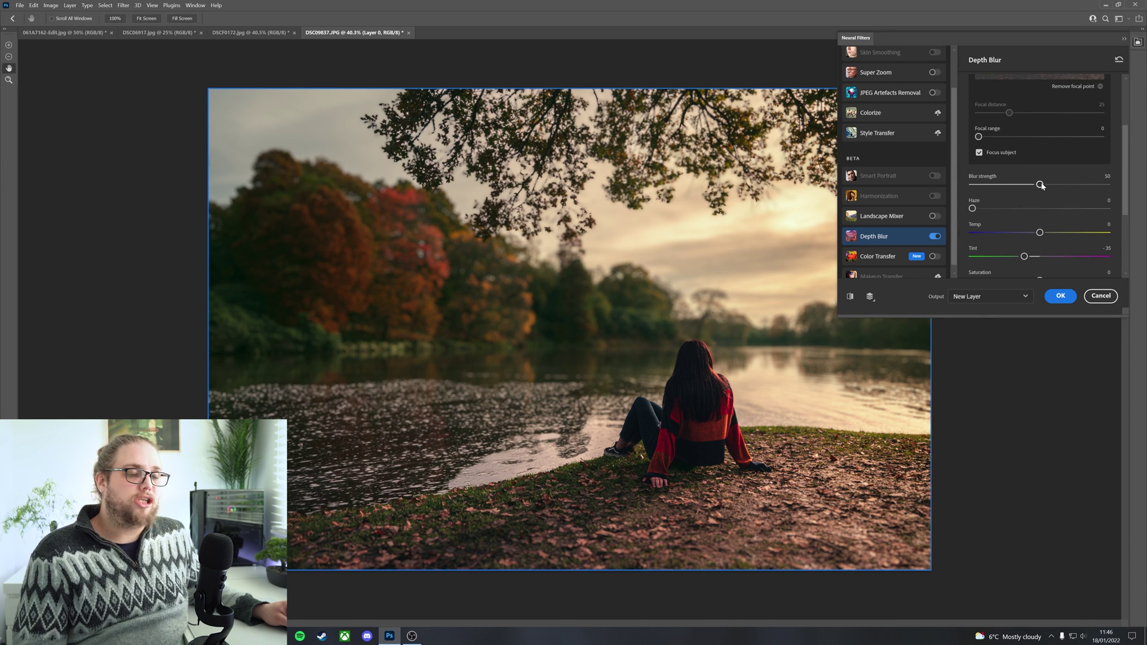
left_click_drag(1041, 186, 1127, 182)
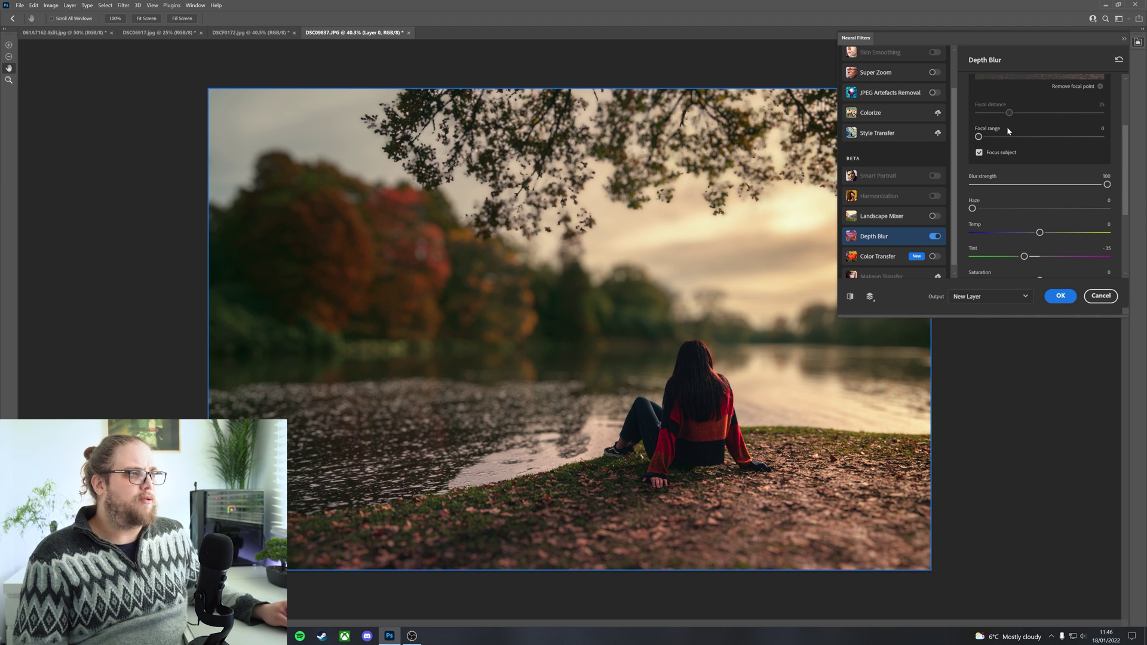
scroll(1126, 148, "up", 1)
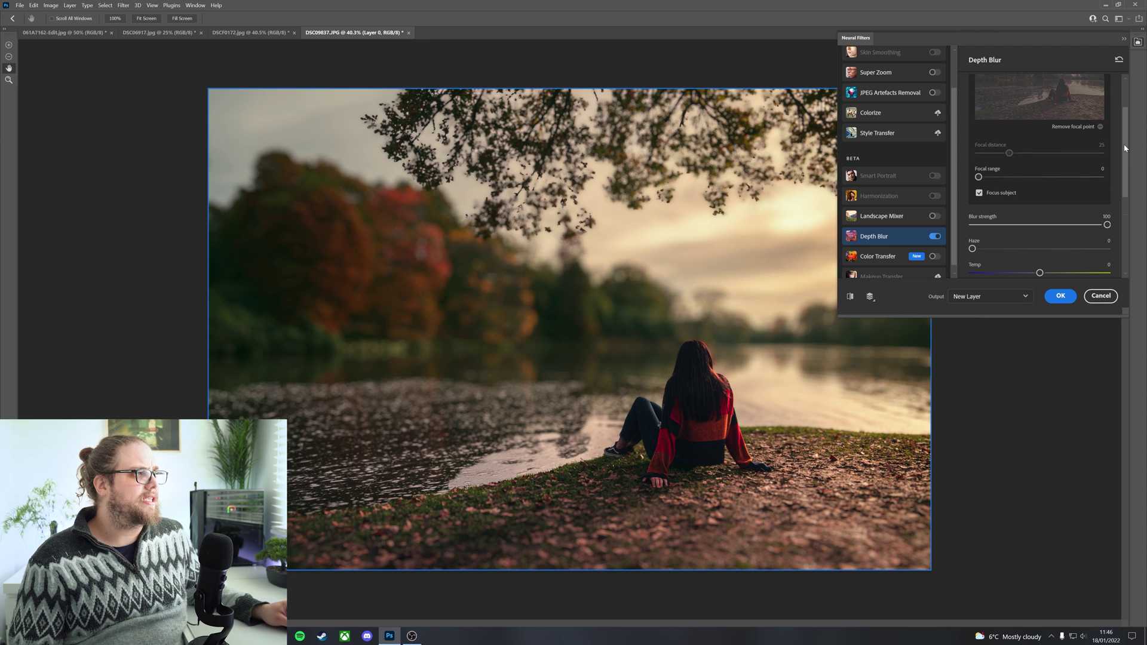
left_click_drag(1012, 178, 1017, 179)
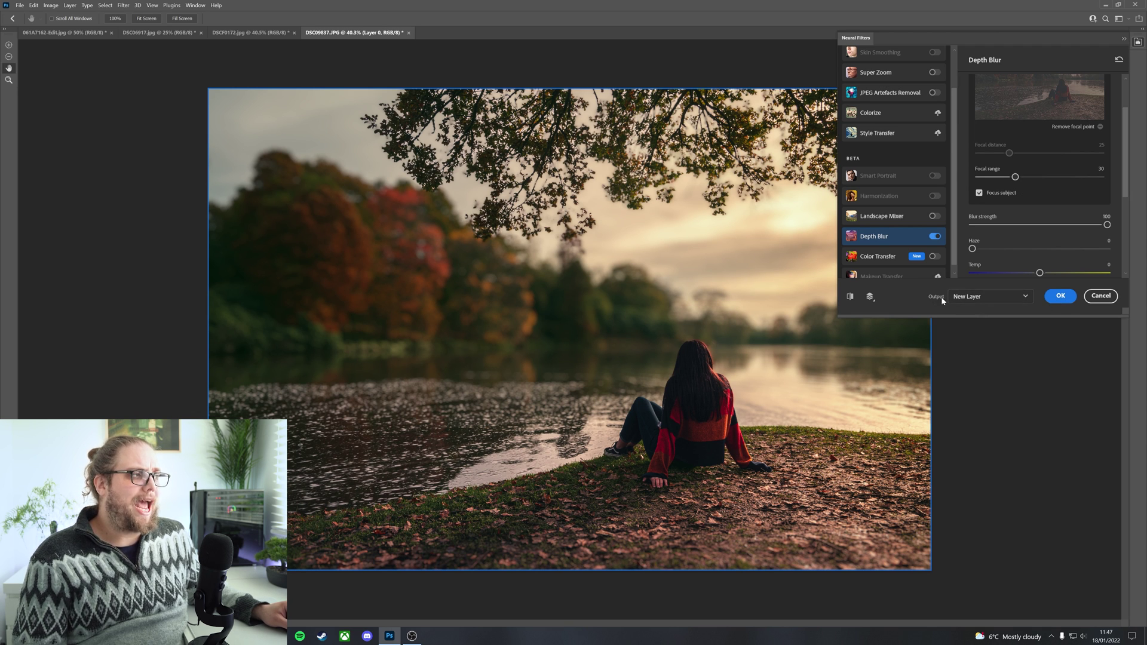
- Output the Depth Blur result to a new layer and compare the lakeside photo with and without it
left_click(966, 301)
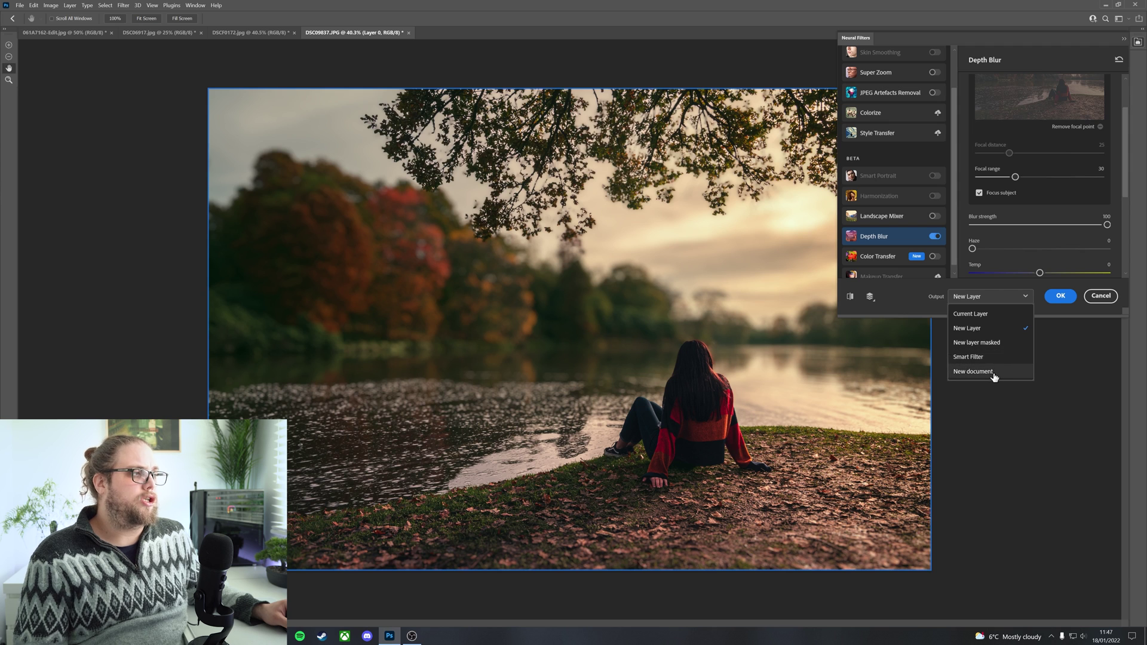
left_click(1053, 294)
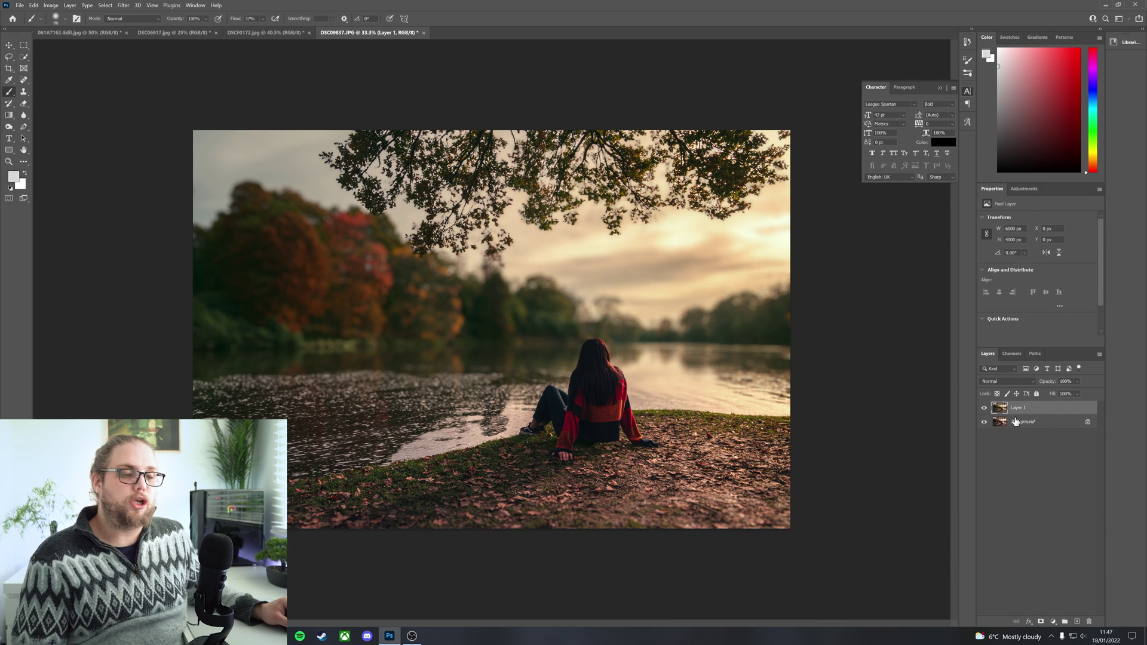
left_click(984, 408)
left_click(984, 409)
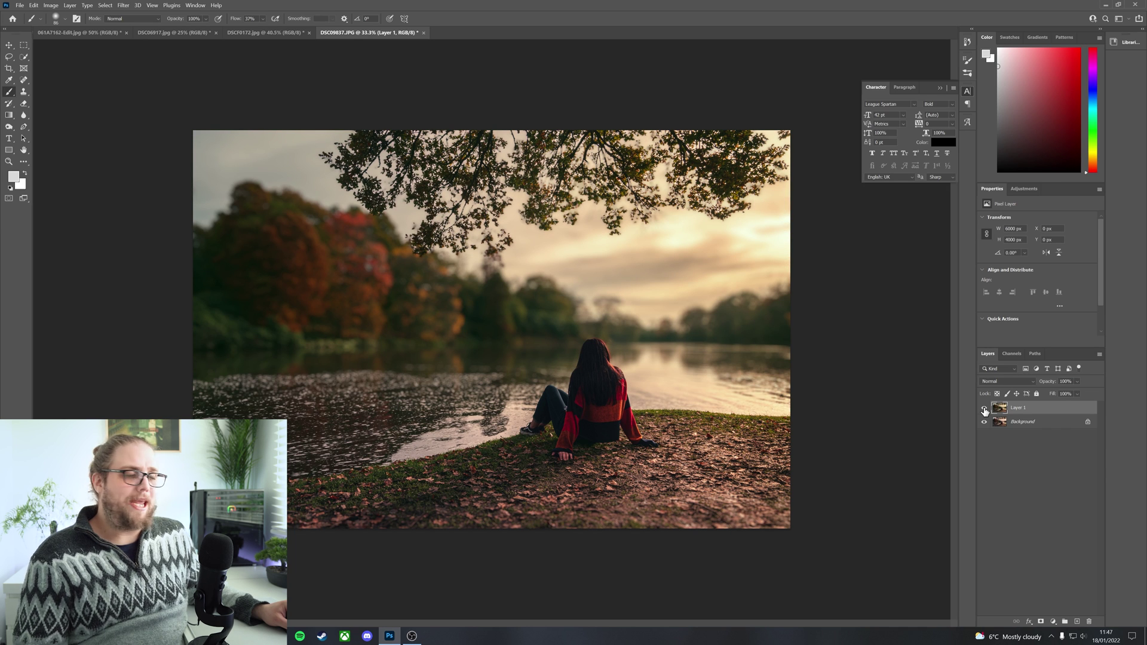
key("ctrl+0")
- Switch to the beach sunset photo DSCF0172.jpg and enable the Depth Blur neural filter on it
left_click(230, 33)
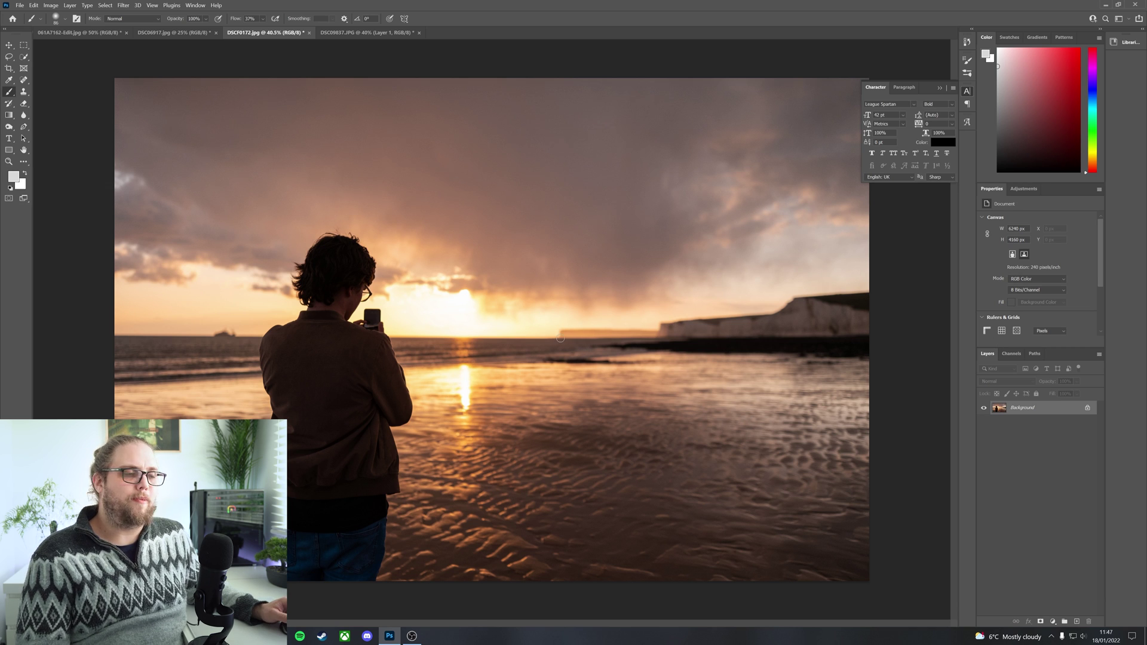
left_click(123, 5)
left_click(144, 38)
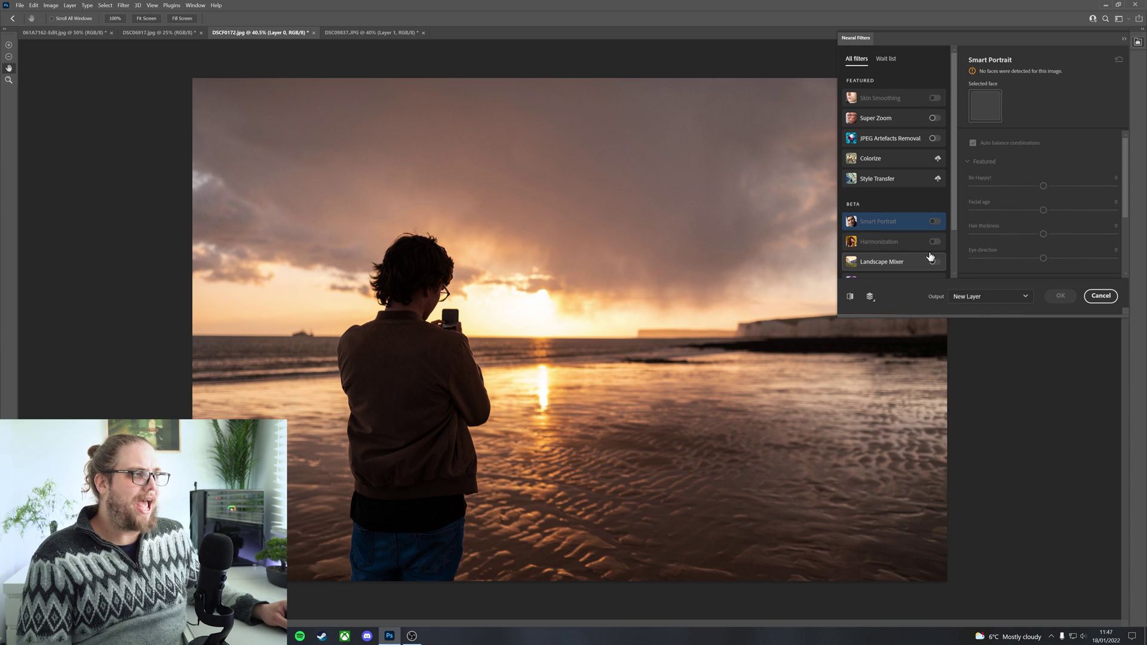
scroll(932, 257, "down", 1)
left_click(933, 240)
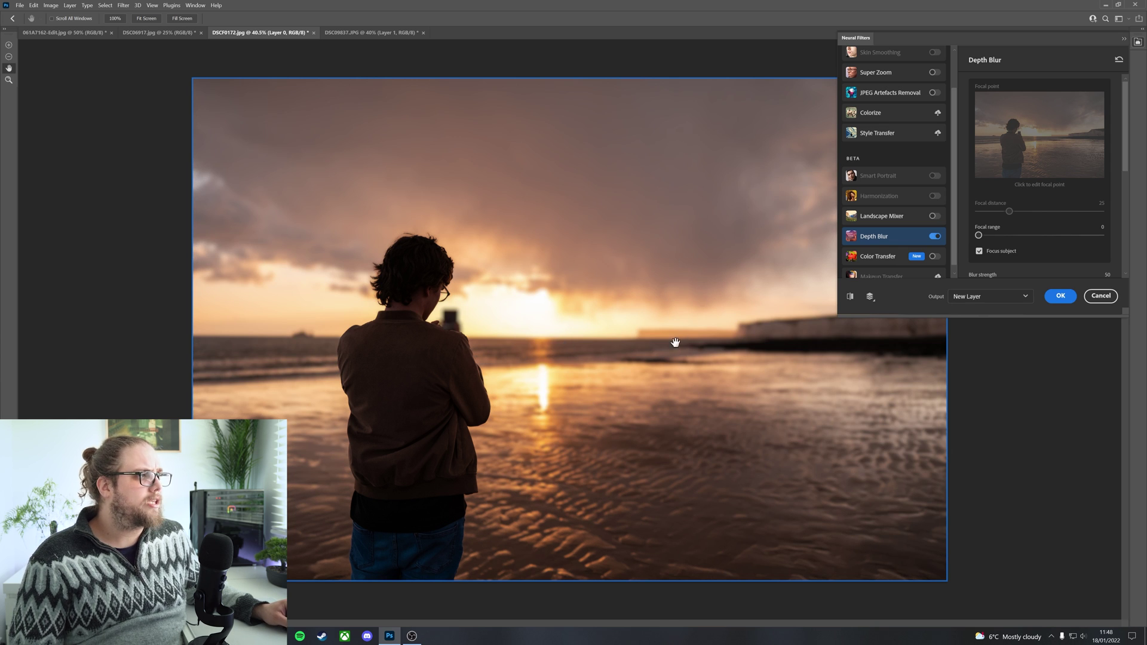
- Set the blur strength to 70 and review the remaining Depth Blur settings
scroll(1070, 256, "down", 3)
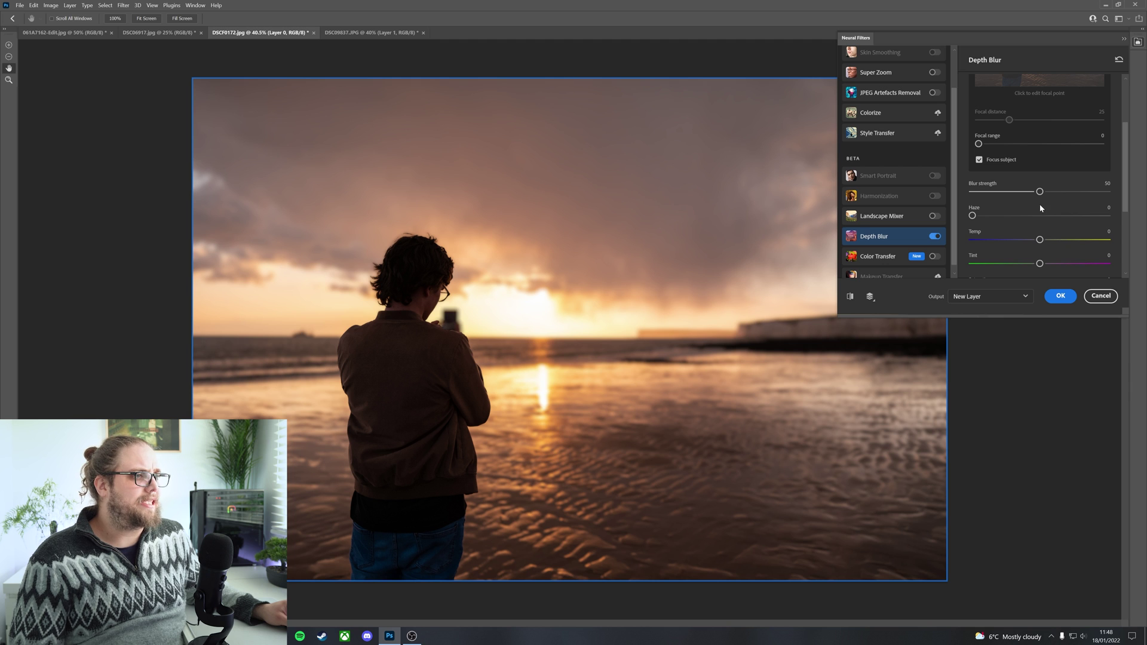
left_click_drag(1040, 192, 1070, 198)
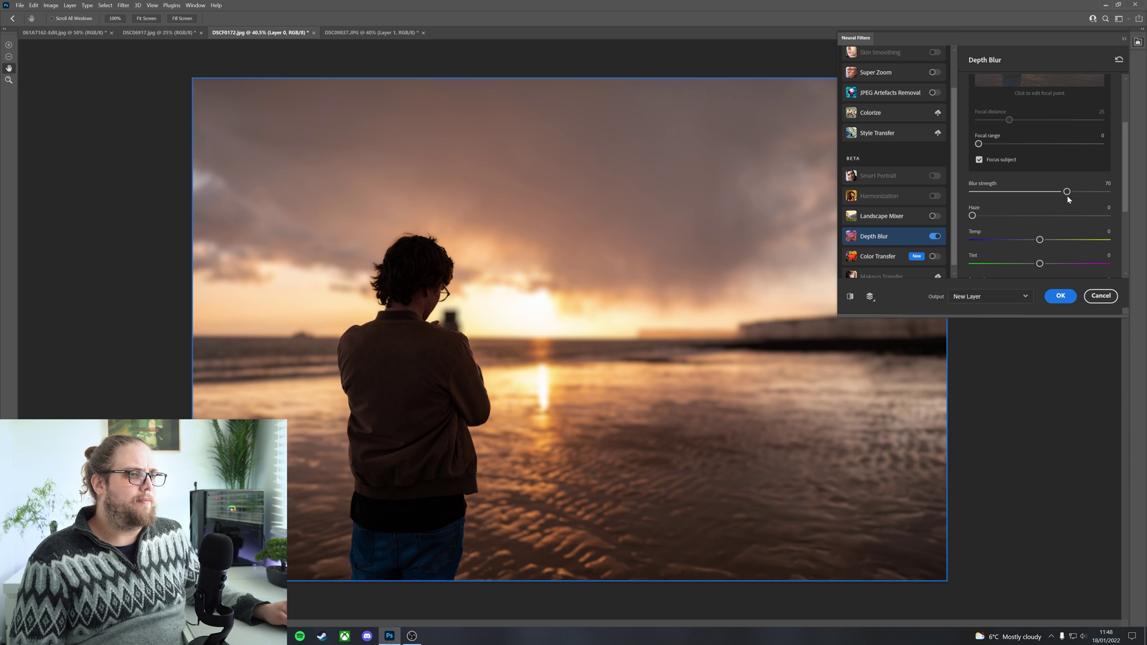
scroll(1036, 179, "up", 2)
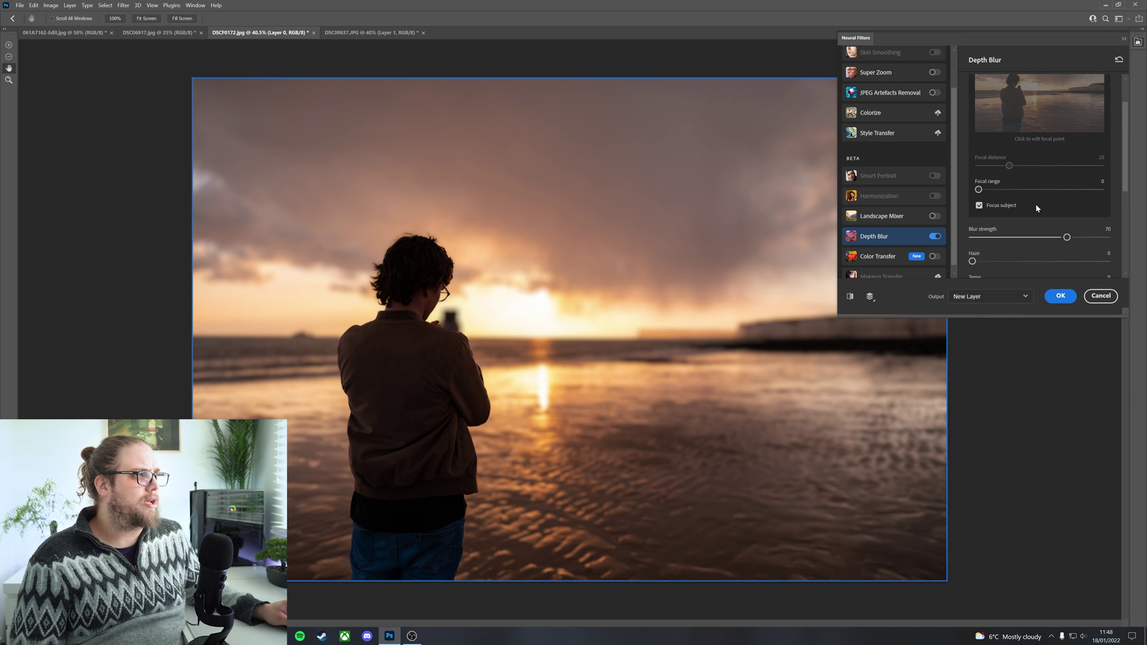
scroll(1031, 218, "up", 2)
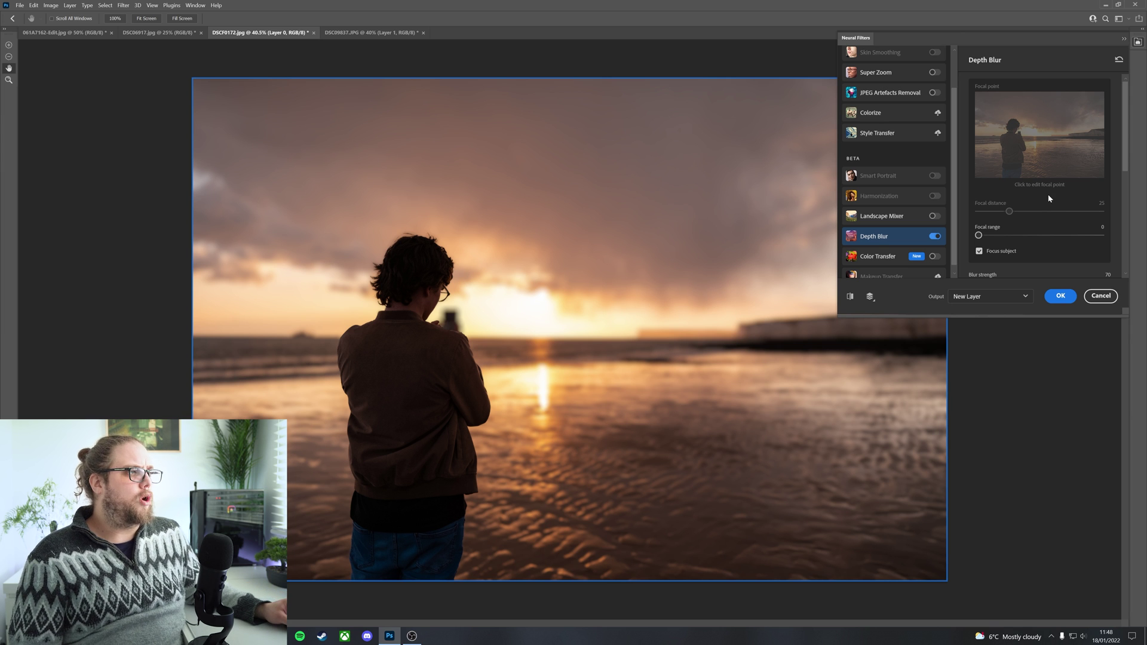
scroll(1048, 194, "down", 8)
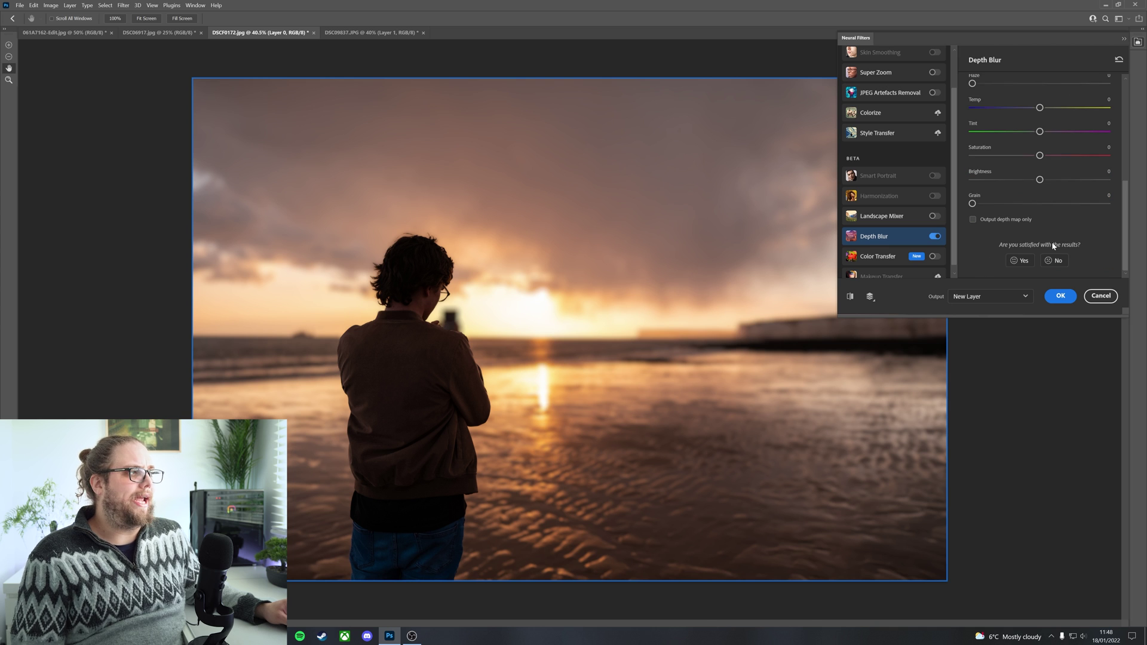
scroll(1076, 248, "up", 8)
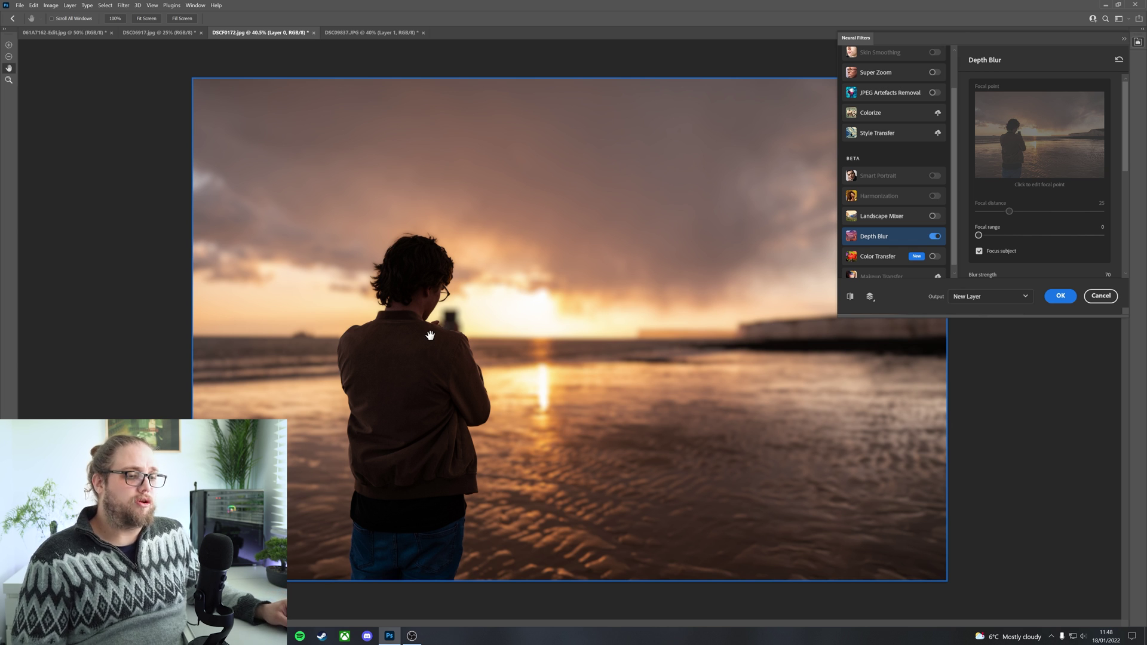
- Check the man's head and phone up close, set the focal range to 30 and output the blur to a new layer
scroll(429, 323, "up", 5)
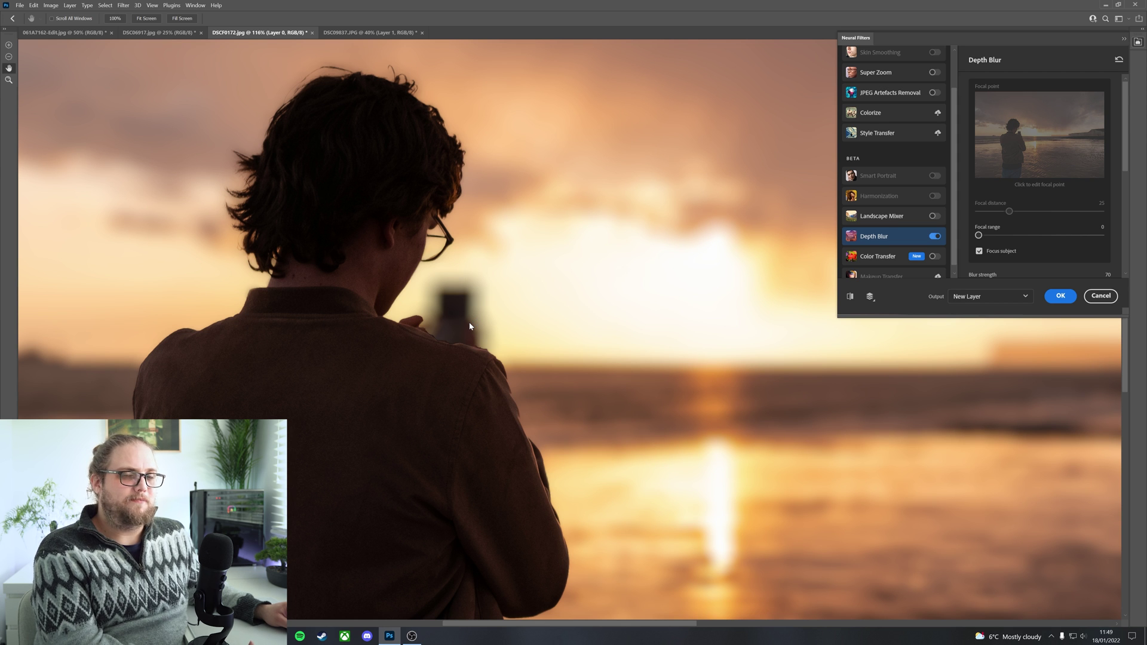
scroll(470, 325, "down", 6)
scroll(470, 325, "up", 2)
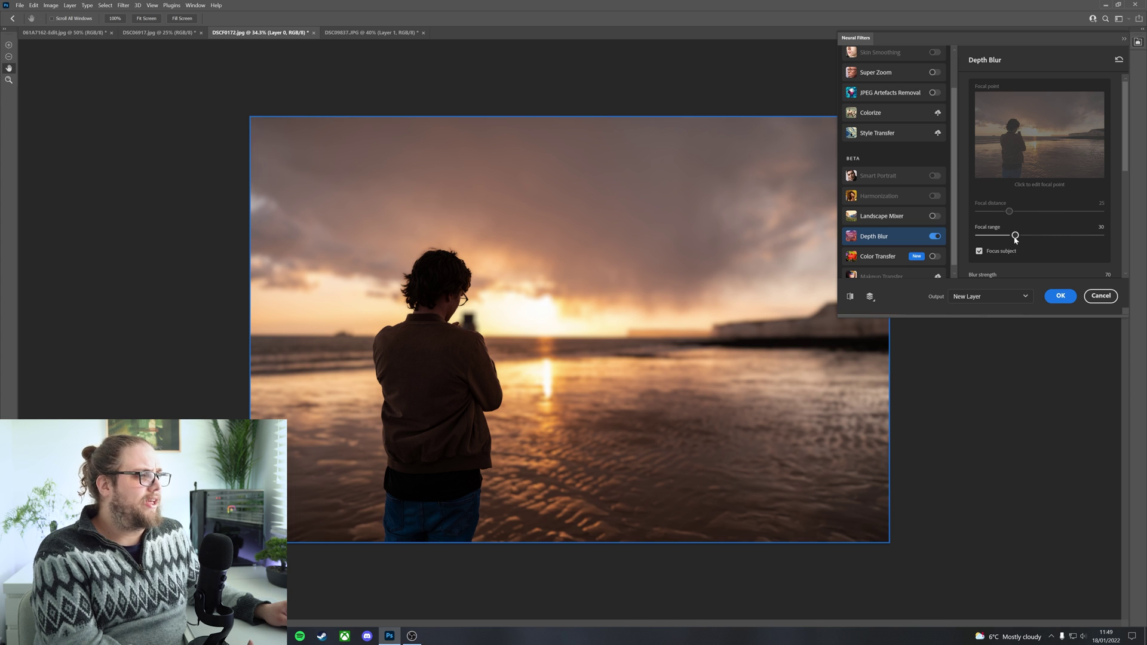
left_click(1015, 237)
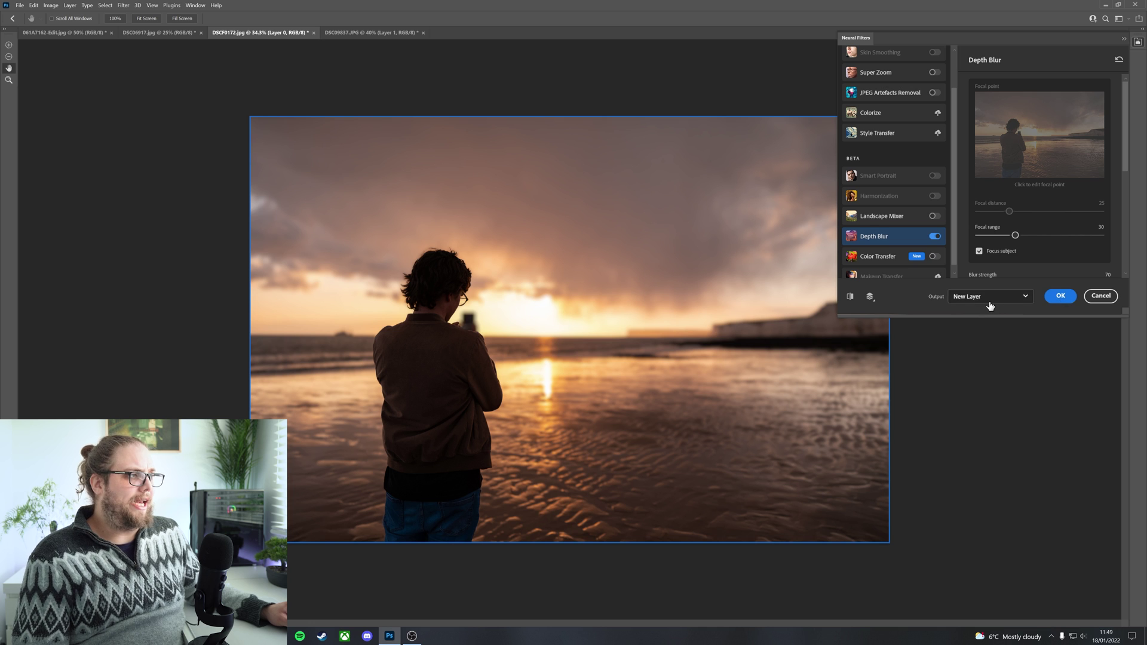
left_click(1060, 295)
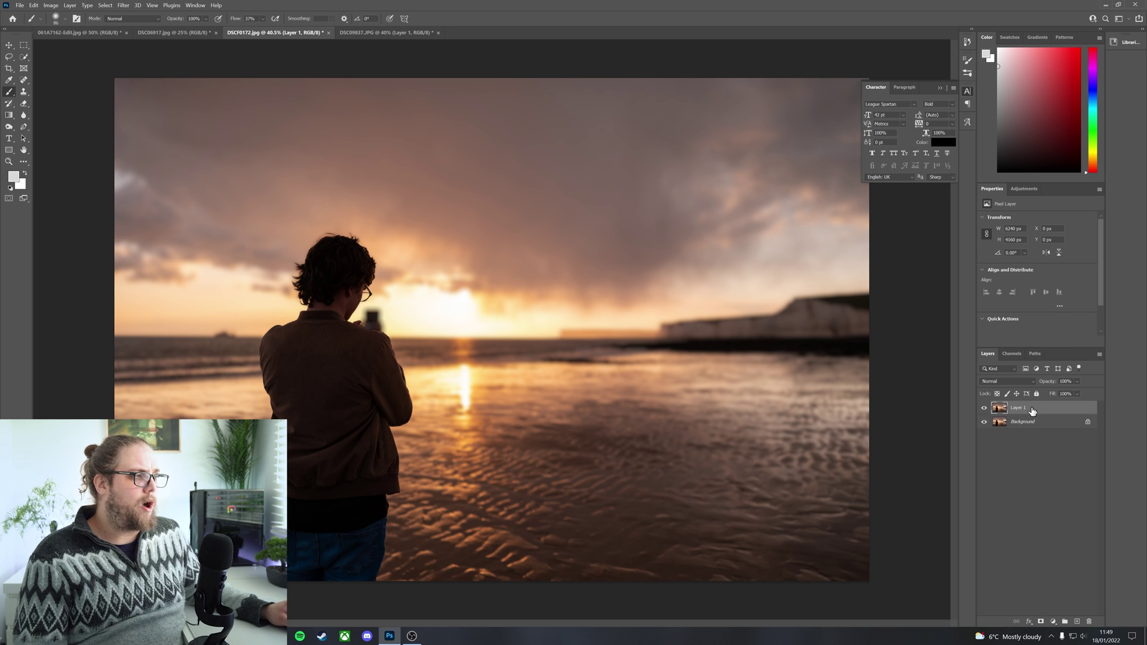
- Add a mask to the blurred layer and paint black over the phone and hands to restore their sharpness, comparing with the original photo
left_click(1042, 622)
key("d")
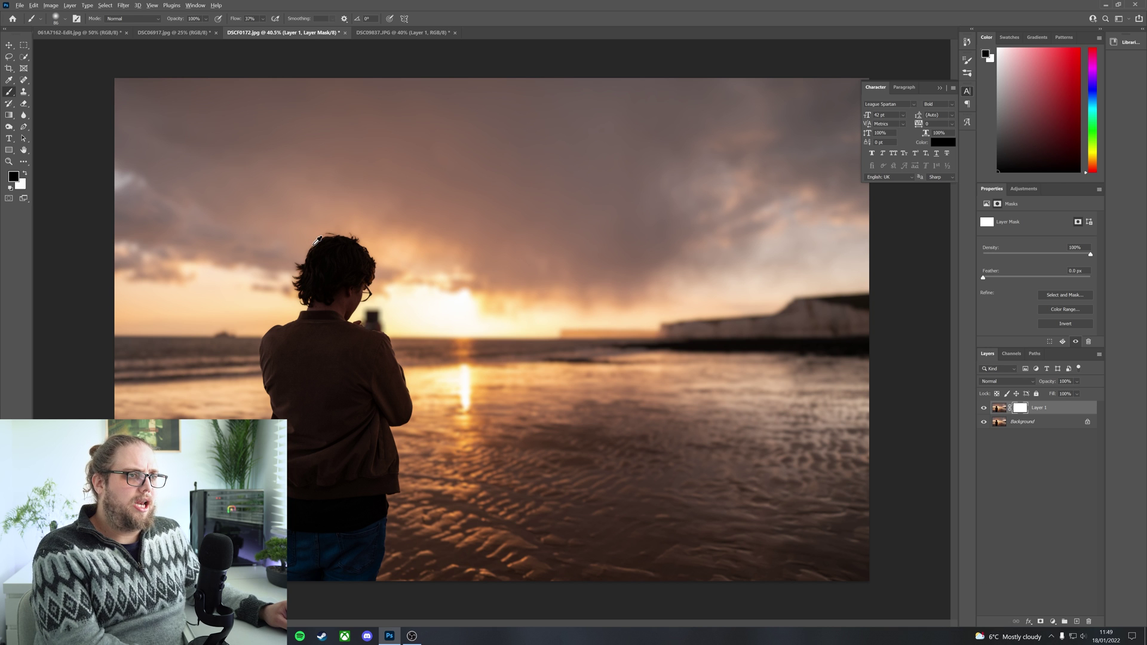
scroll(323, 314, "up", 6)
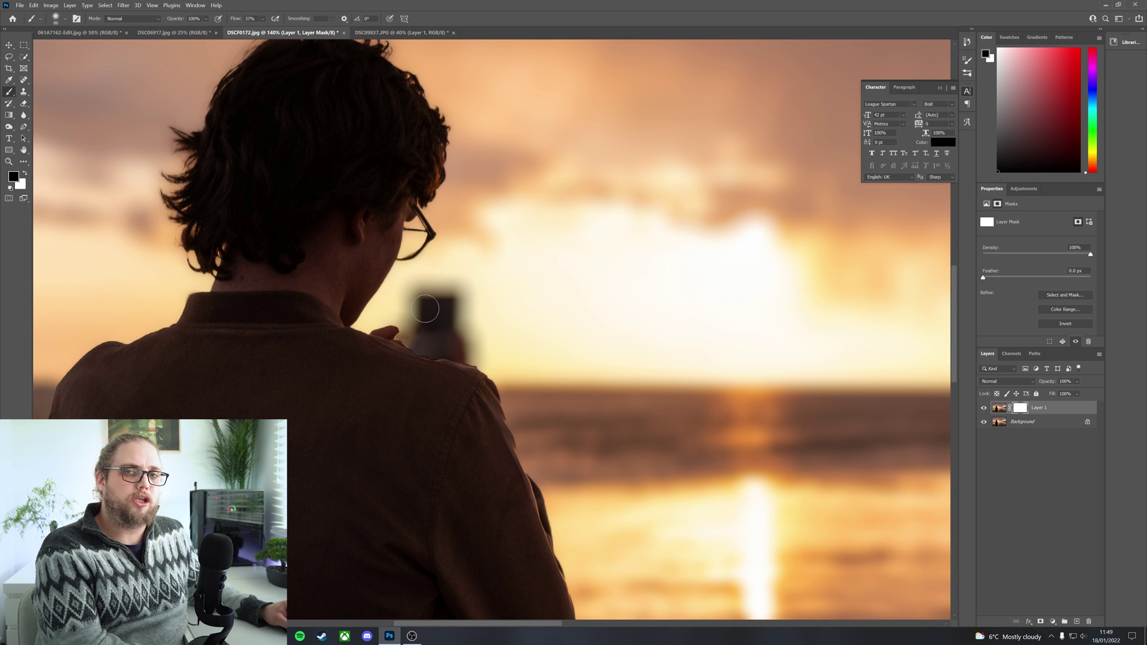
left_click_drag(425, 309, 425, 309)
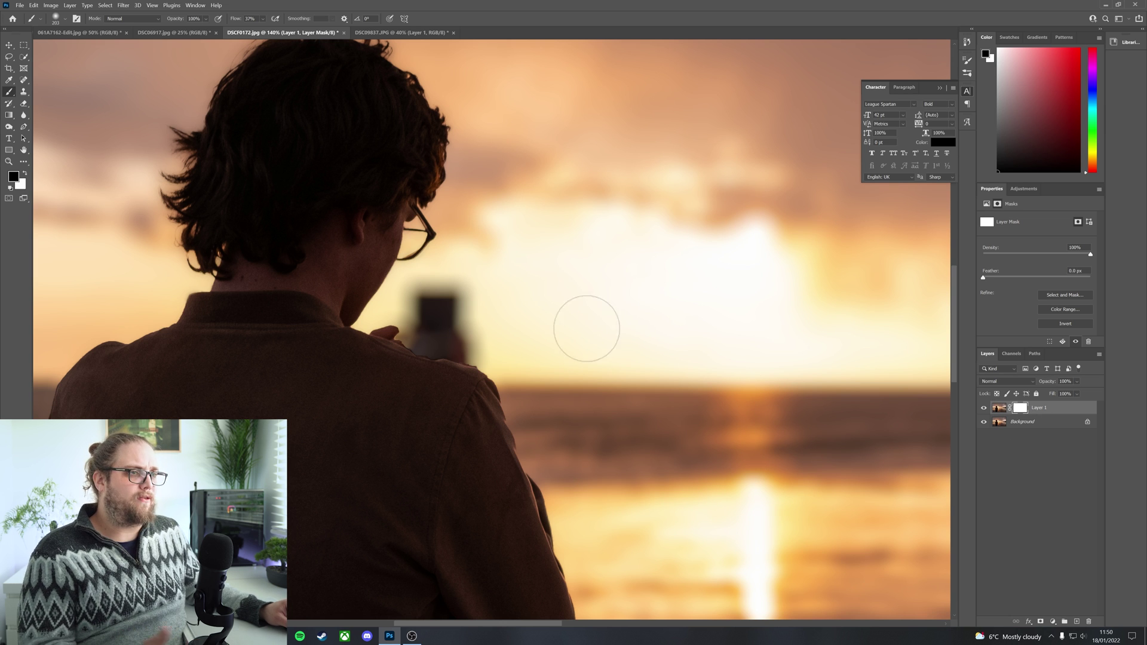
mouse_move(419, 297)
left_mouse_down()
mouse_move(450, 292)
mouse_move(419, 297)
mouse_move(441, 300)
mouse_move(395, 320)
mouse_move(441, 324)
mouse_move(465, 338)
mouse_move(460, 350)
mouse_move(415, 305)
mouse_move(458, 340)
mouse_move(441, 328)
mouse_move(401, 328)
mouse_move(402, 338)
mouse_move(437, 296)
mouse_move(462, 347)
left_mouse_up()
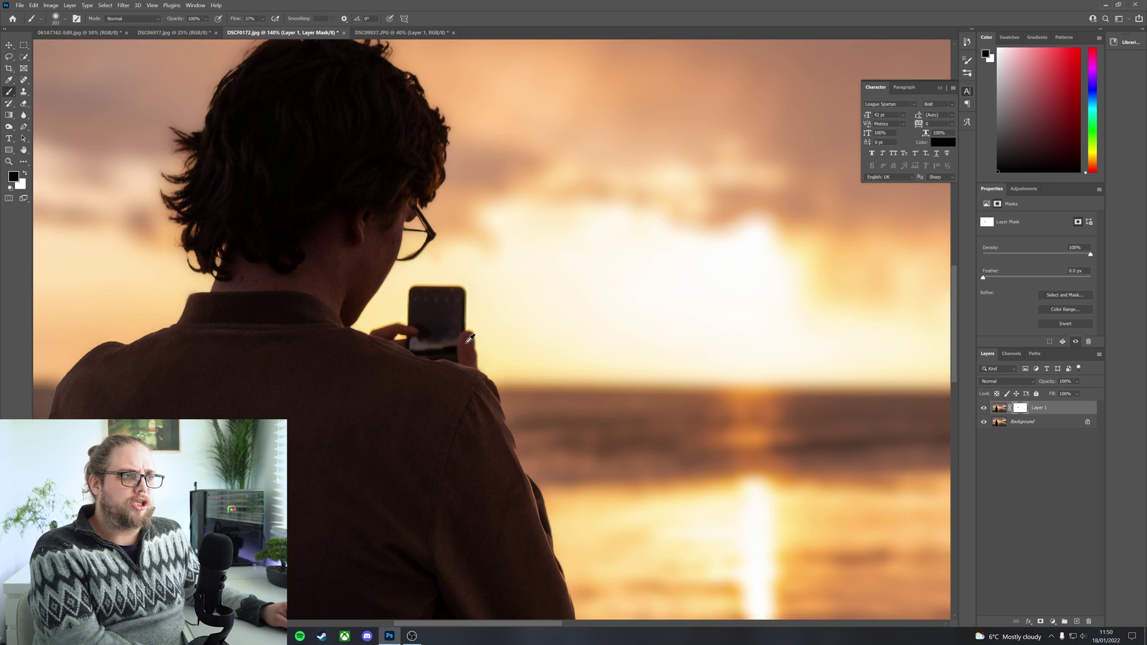
scroll(518, 321, "up", 1)
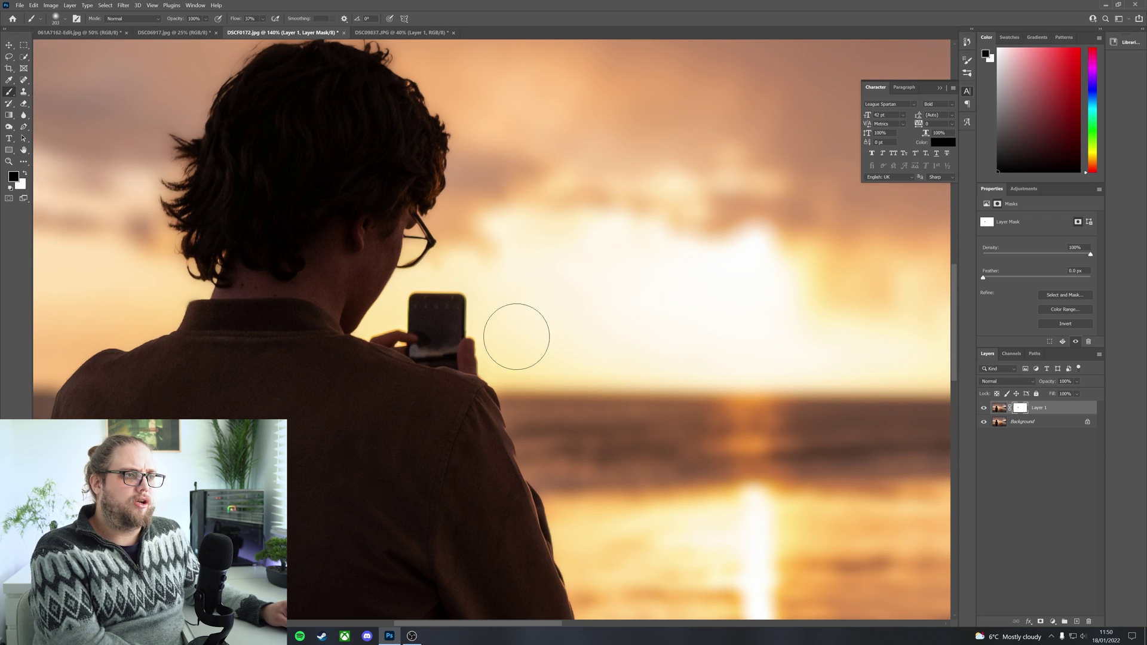
left_click_drag(424, 324, 406, 318)
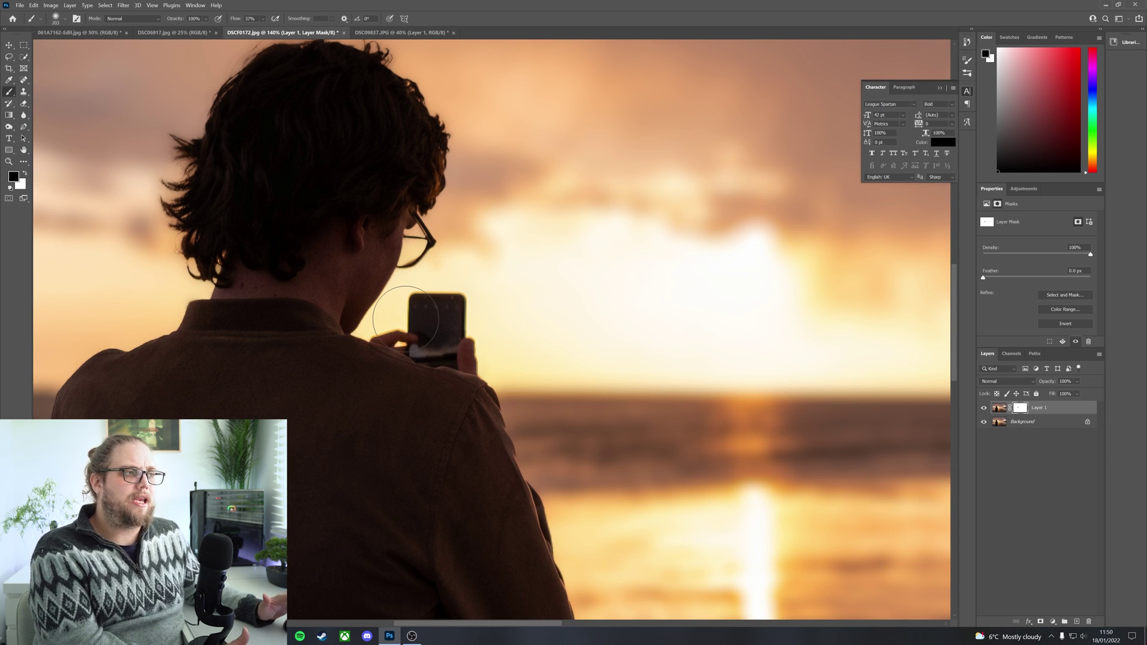
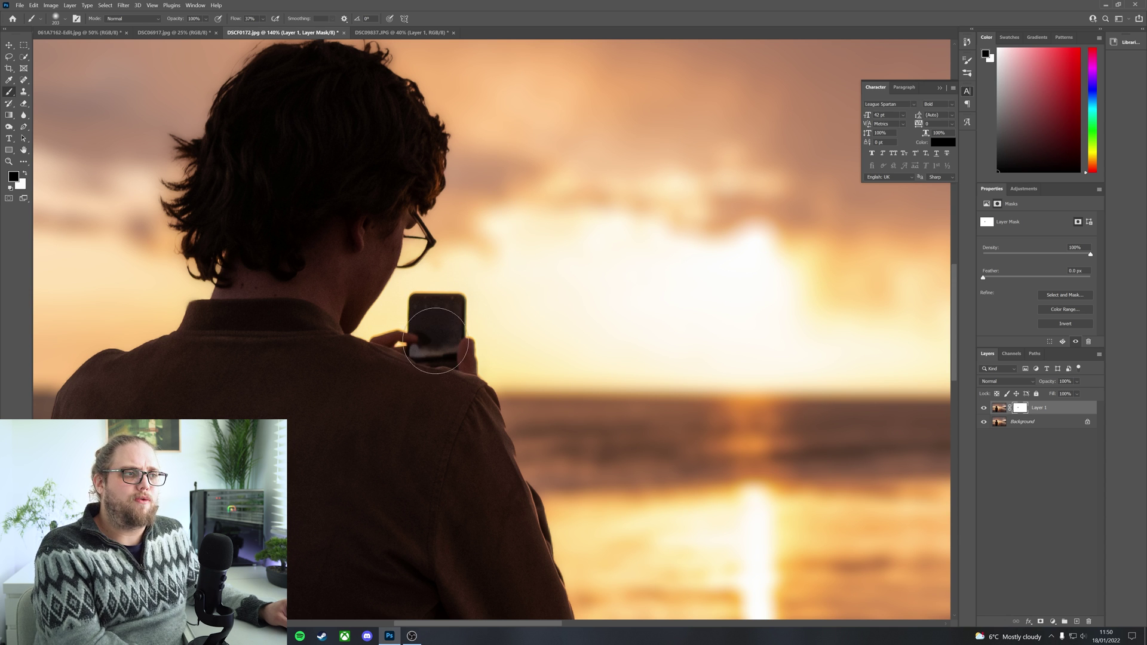
key("ctrl+0")
scroll(462, 339, "down", 3)
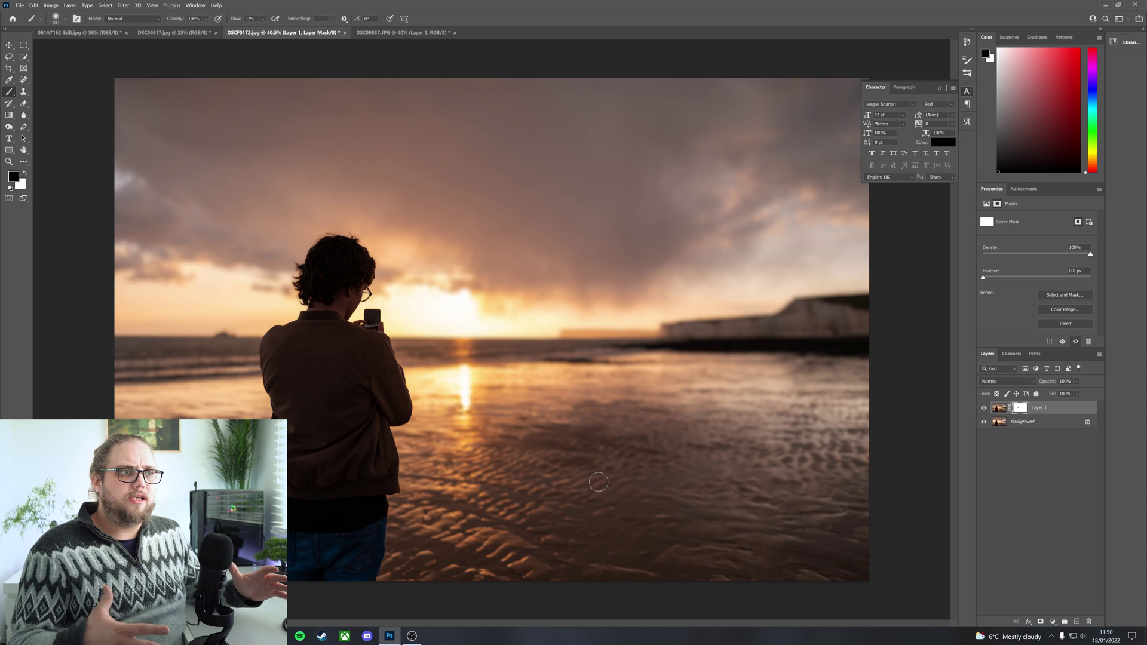
left_click(985, 409)
left_click(985, 409)
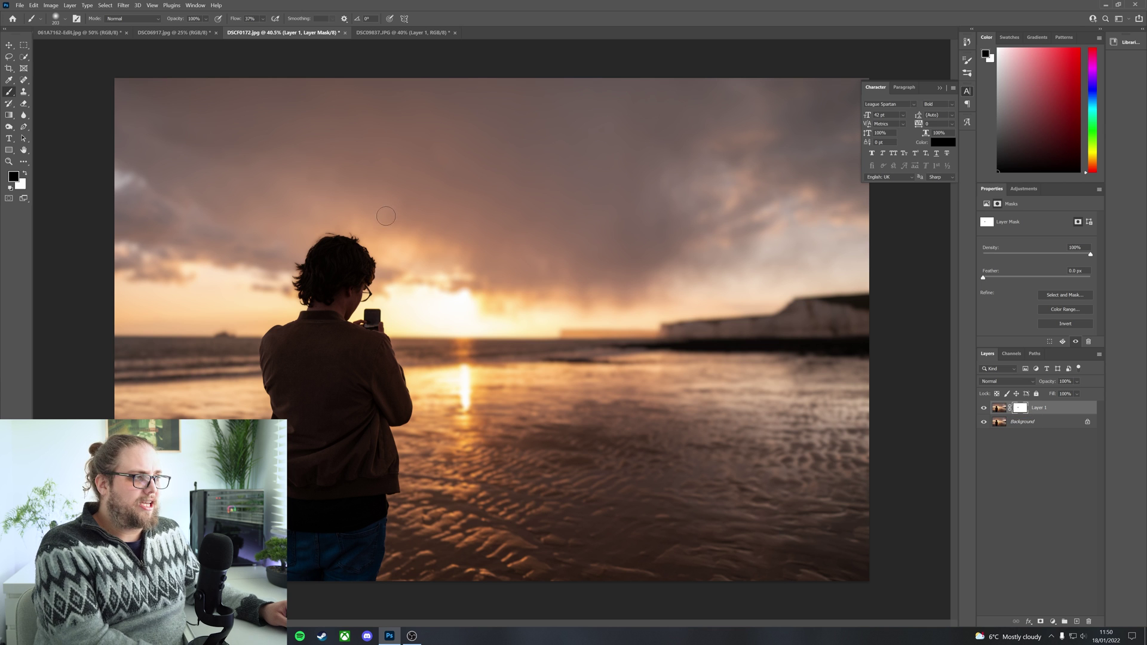
- Paint black on the mask at 26% flow along the man's hair edges to recover stray hairs, and compare with the original photo
scroll(323, 226, "up", 5)
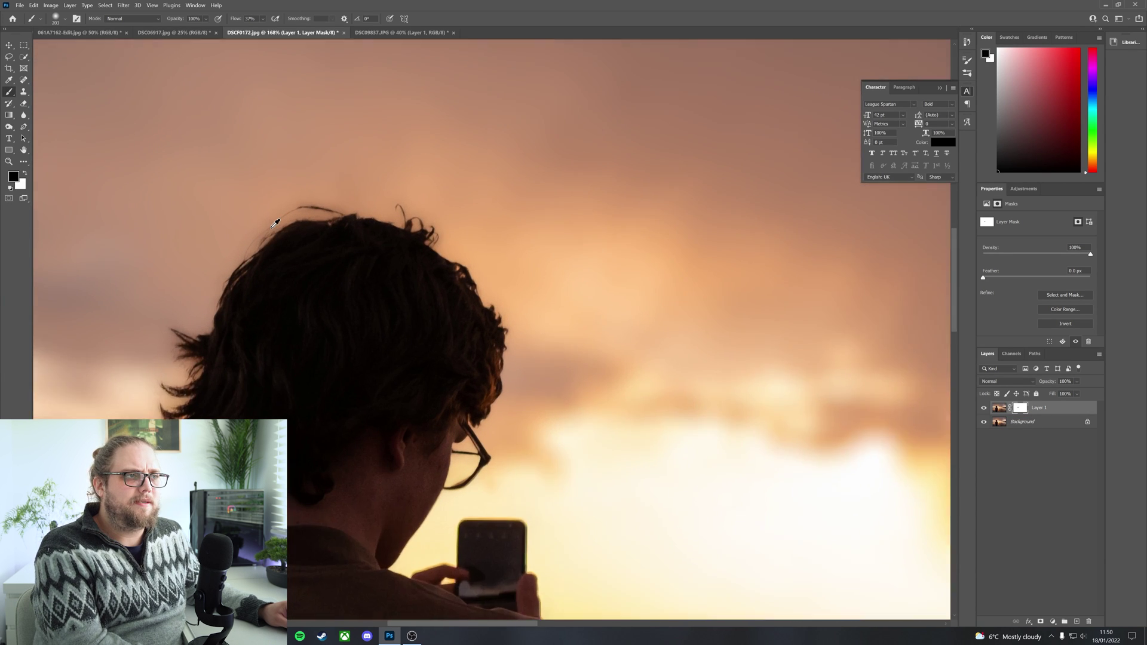
left_click(982, 409)
left_click(983, 409)
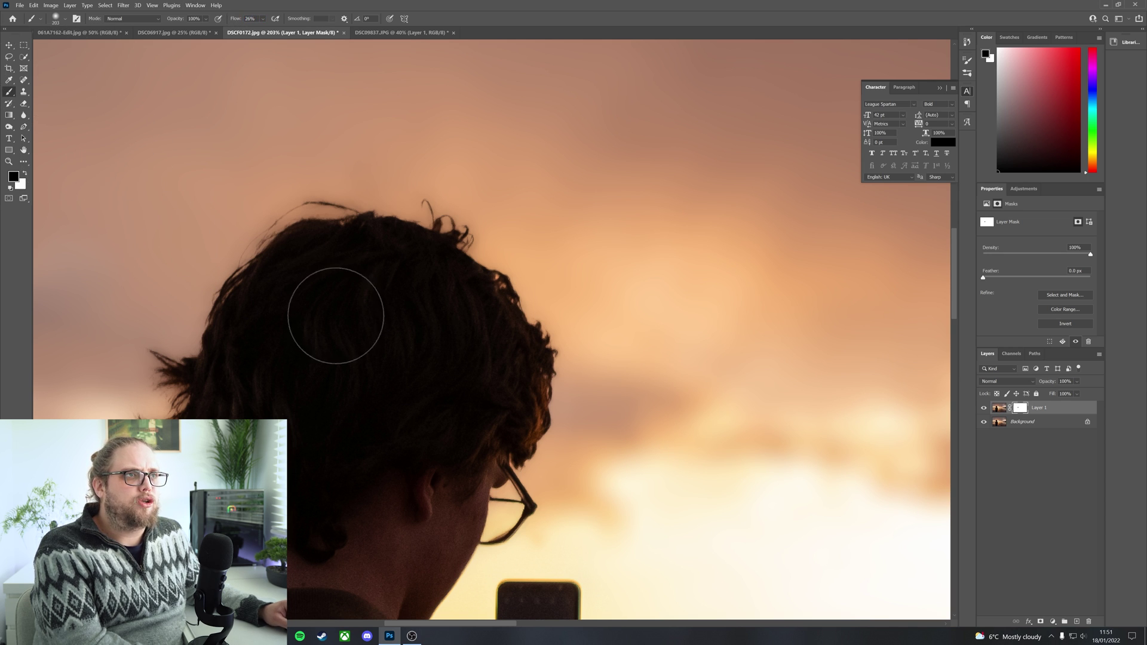
left_click_drag(311, 249, 263, 251)
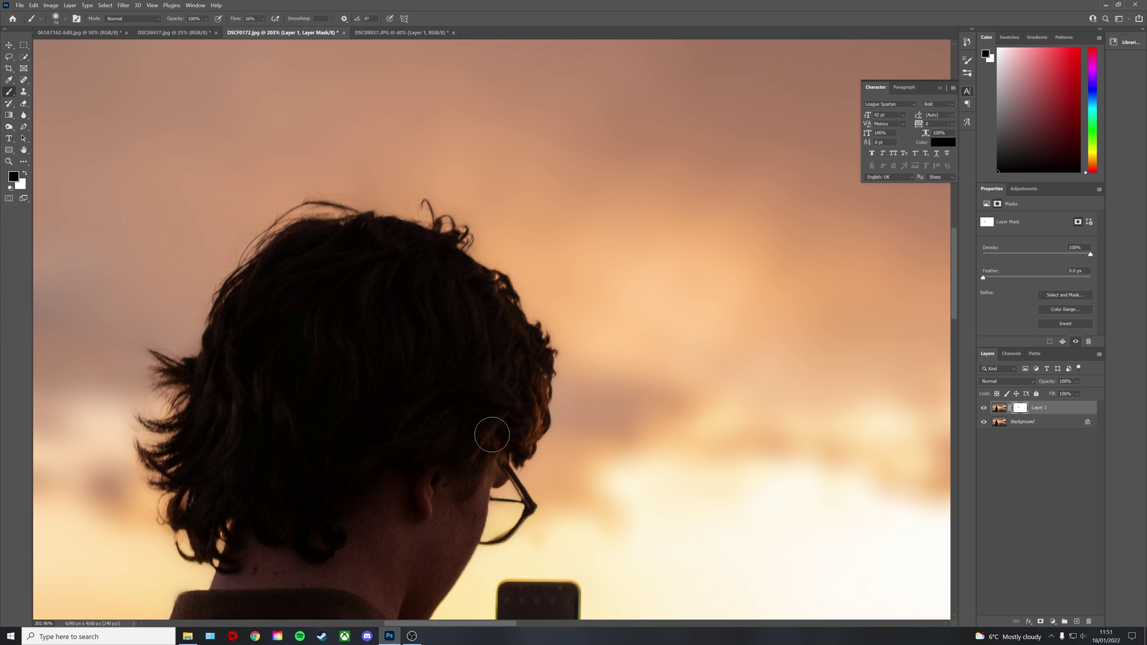
scroll(431, 387, "down", 2)
scroll(431, 387, "down", 10)
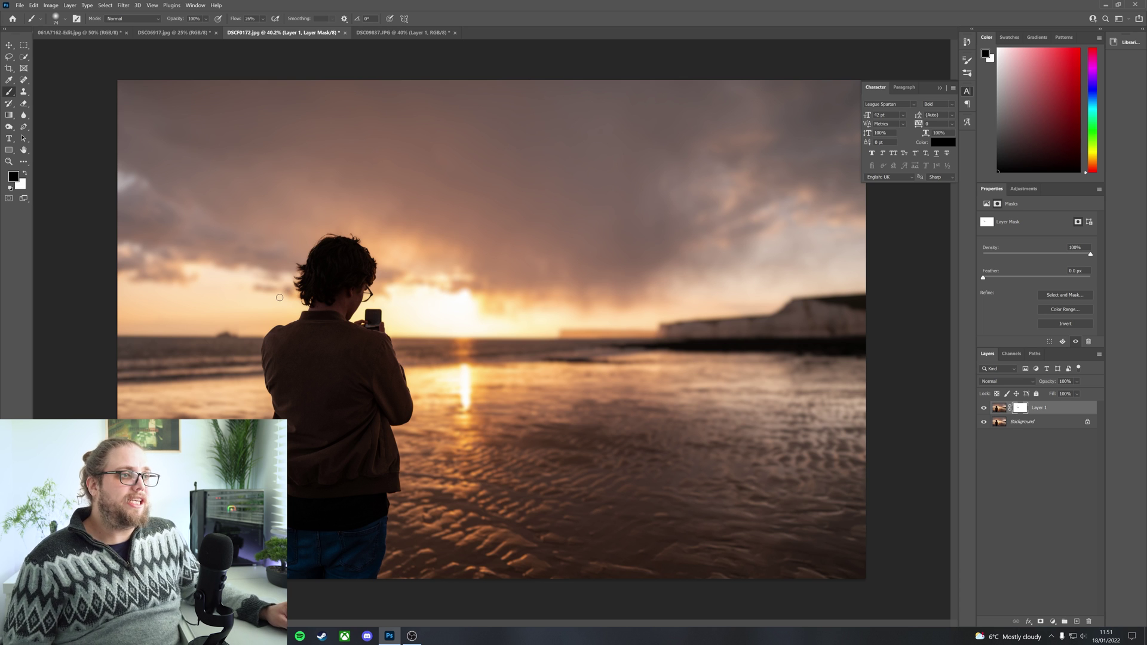
left_click(984, 408)
left_click(984, 408)
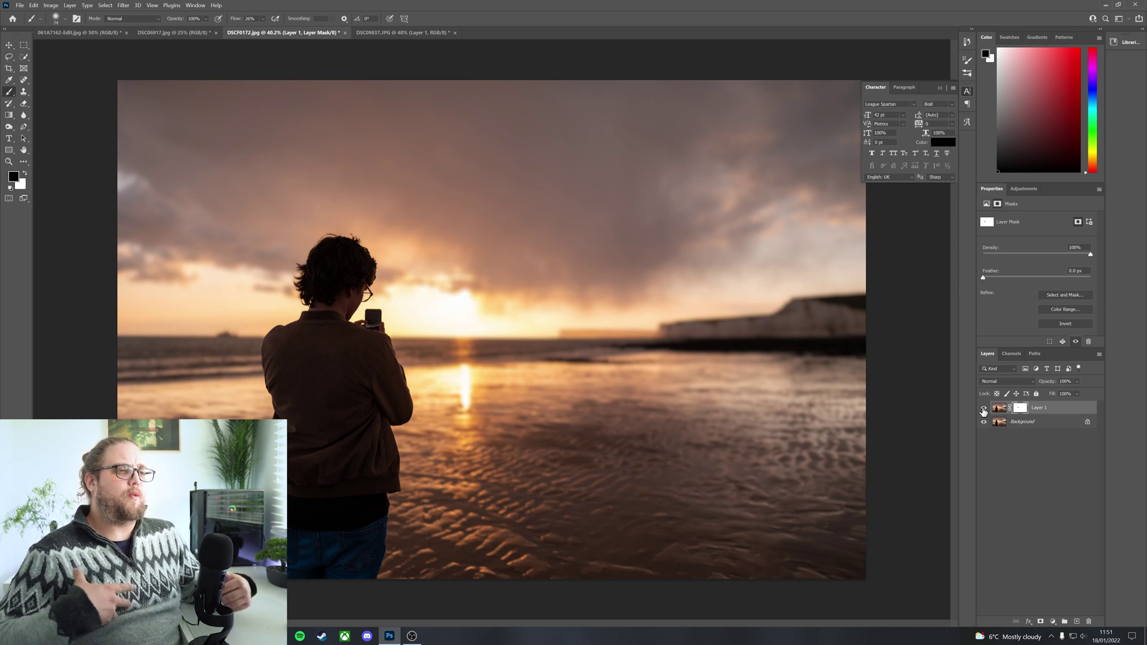